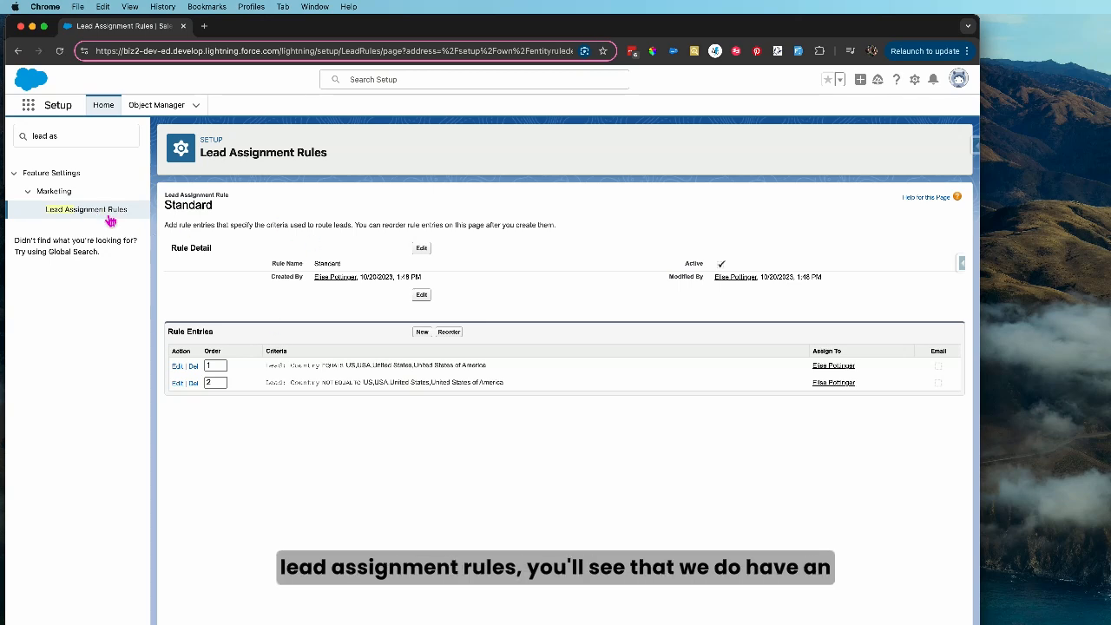
Switch to Data Loader and start an export of the Assignment Rule object, found by showing all Salesforce objects and searching for assignment
drag(738, 273, 669, 270)
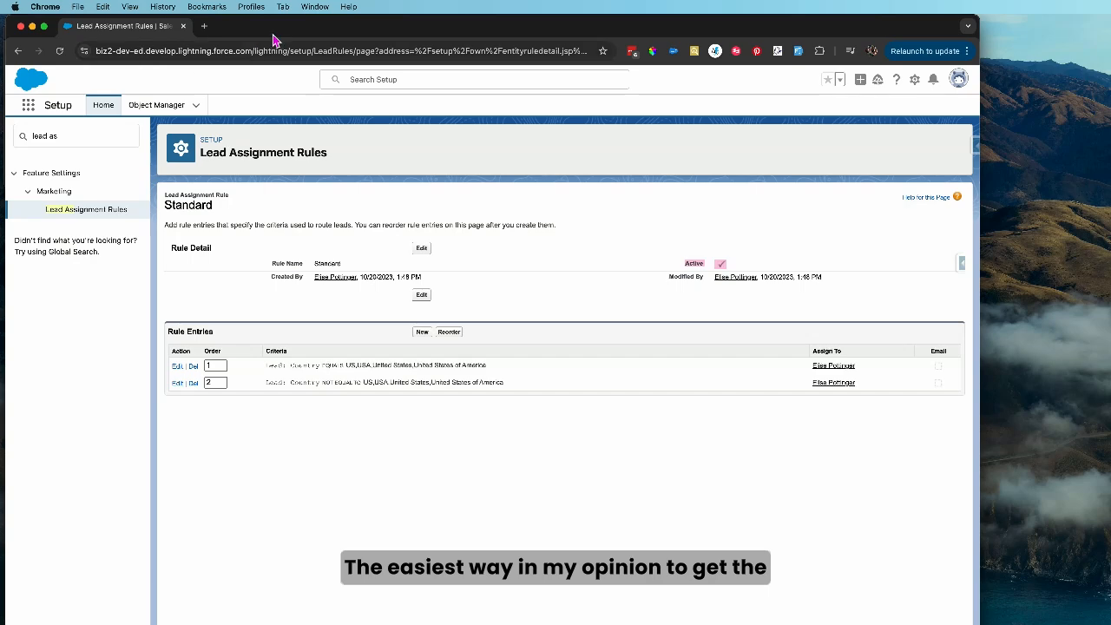
click(32, 26)
click(143, 60)
click(447, 110)
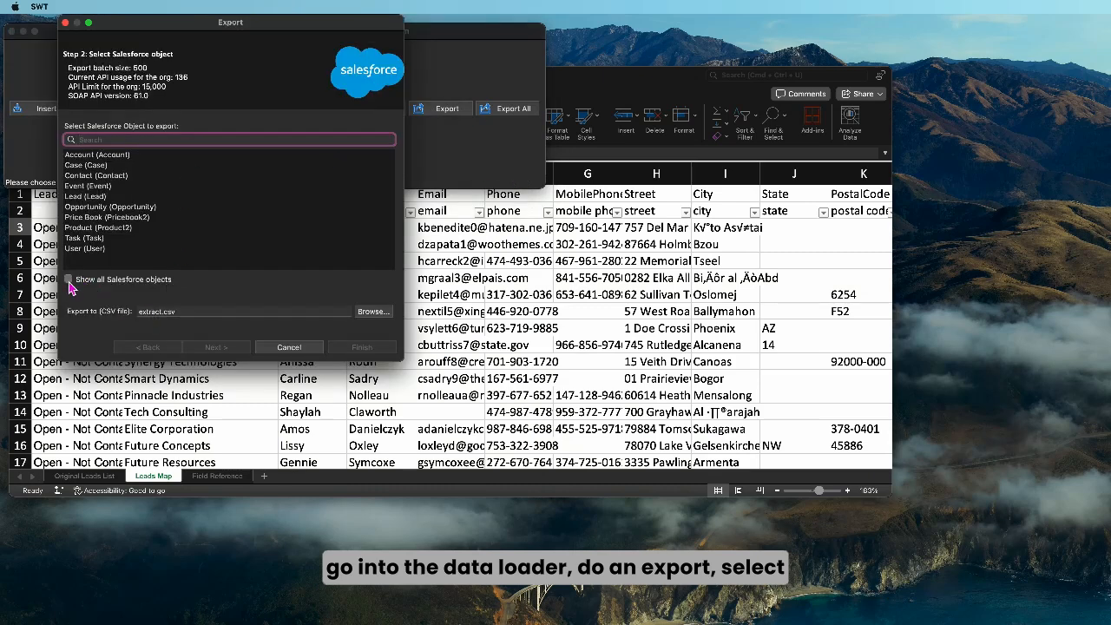
click(69, 280)
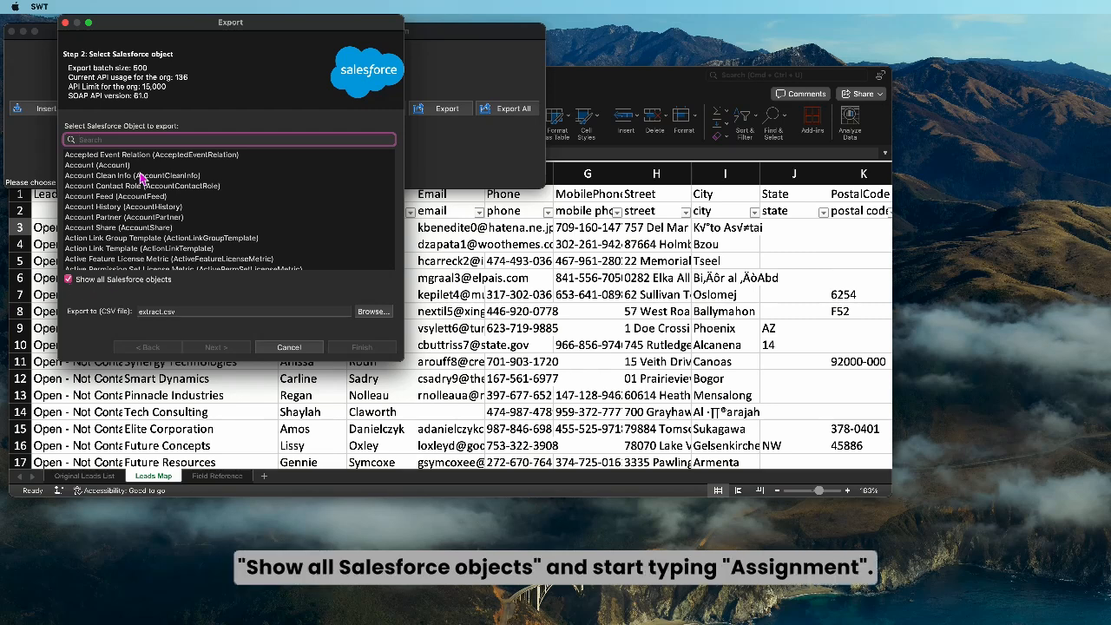
text(assignment)
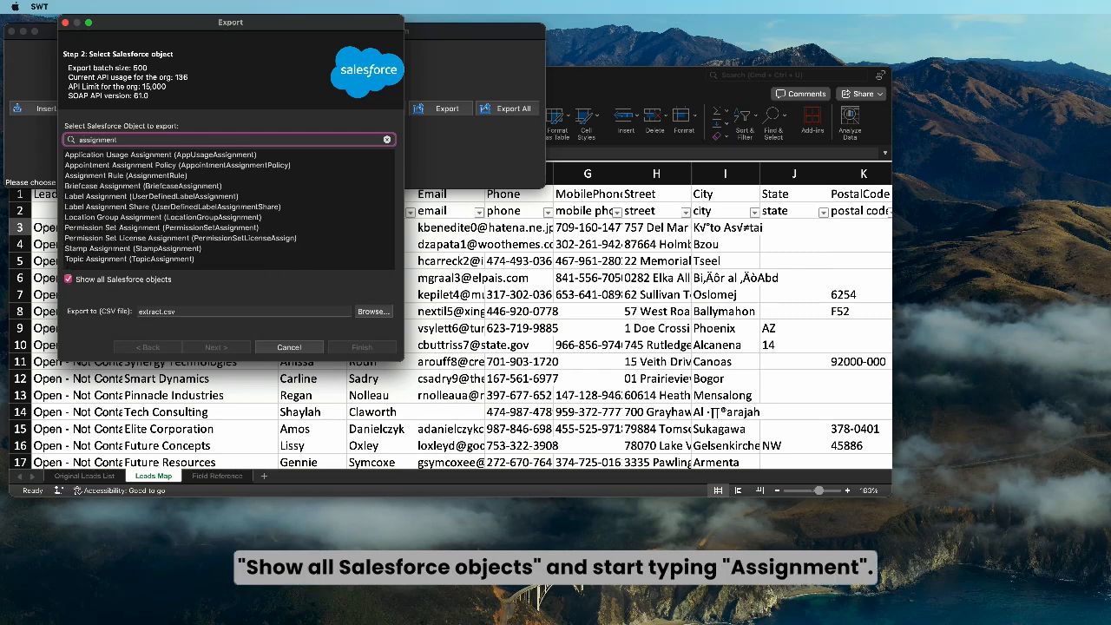
click(109, 176)
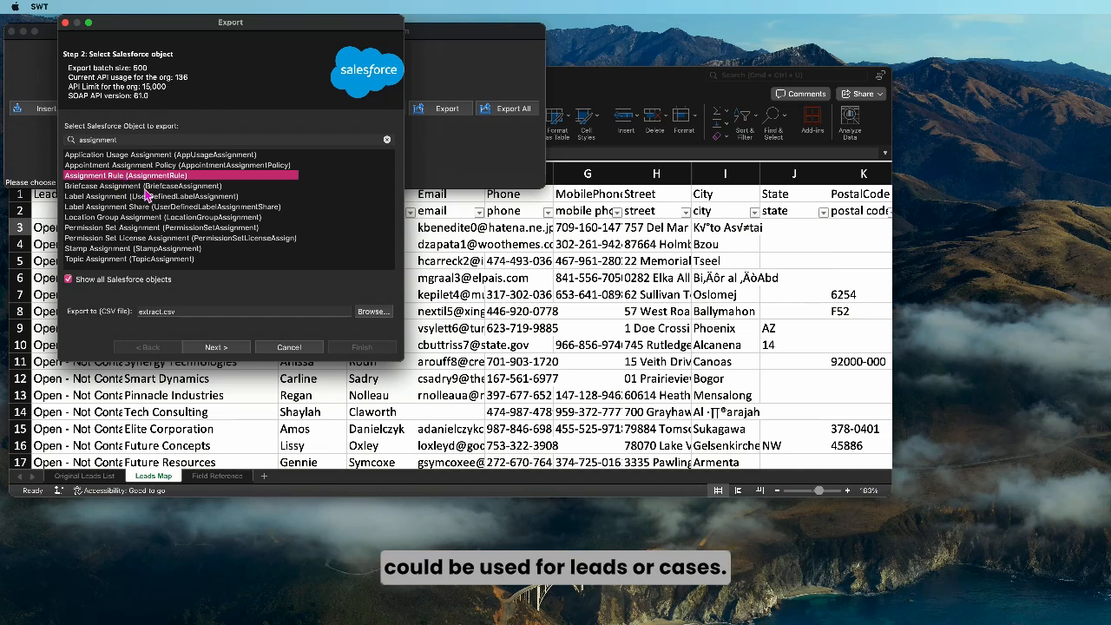
Name the export file arextract.csv and save it in the Assignment Rule folder
click(141, 313)
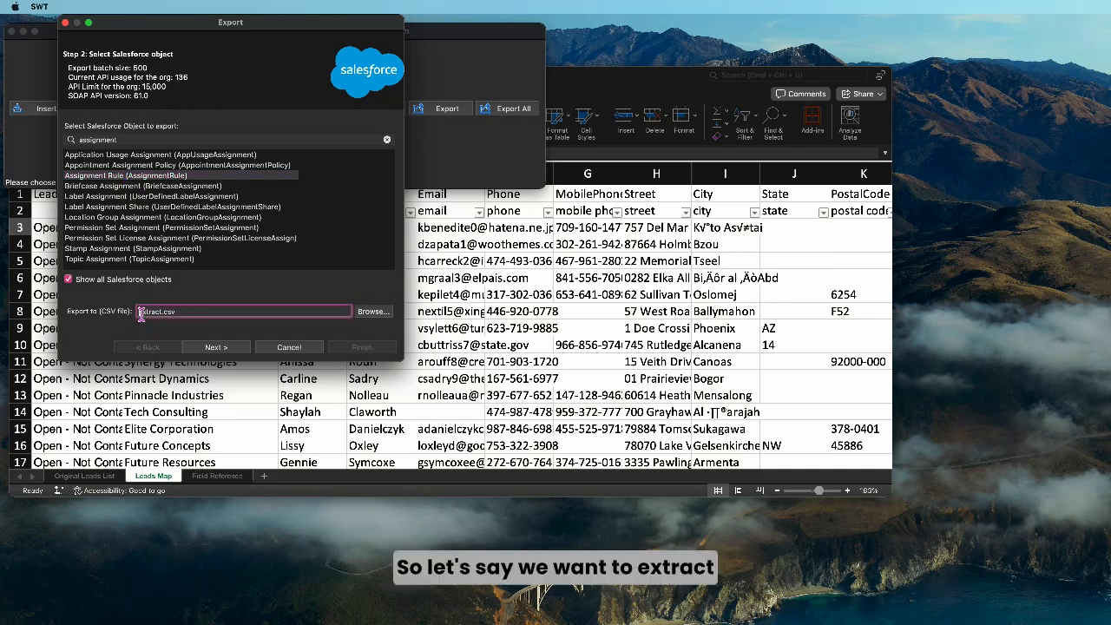
text(ar)
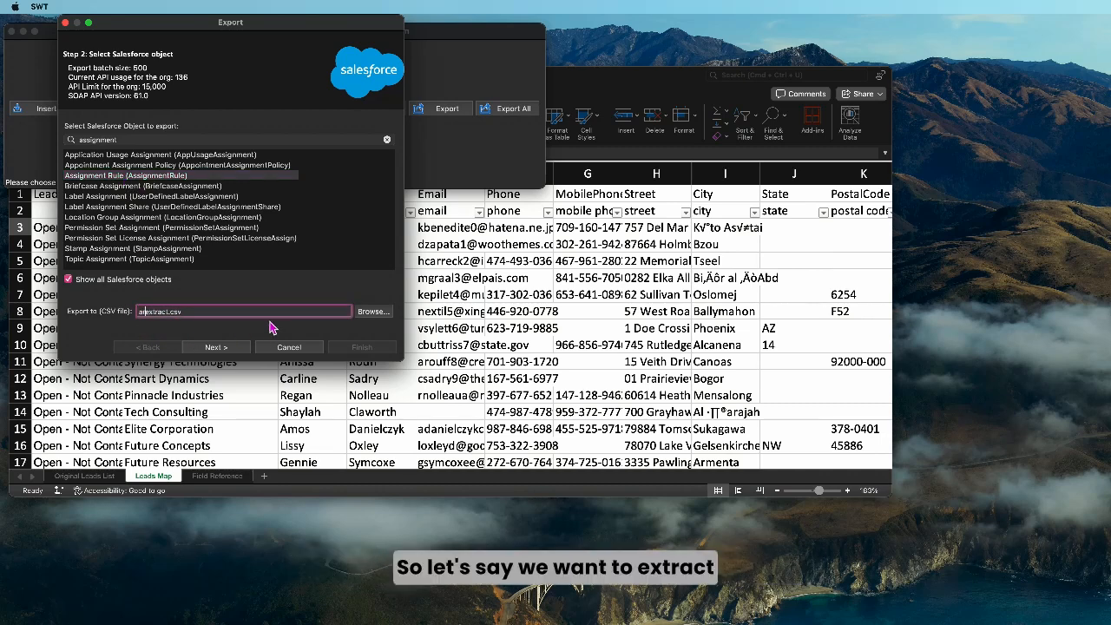
click(374, 311)
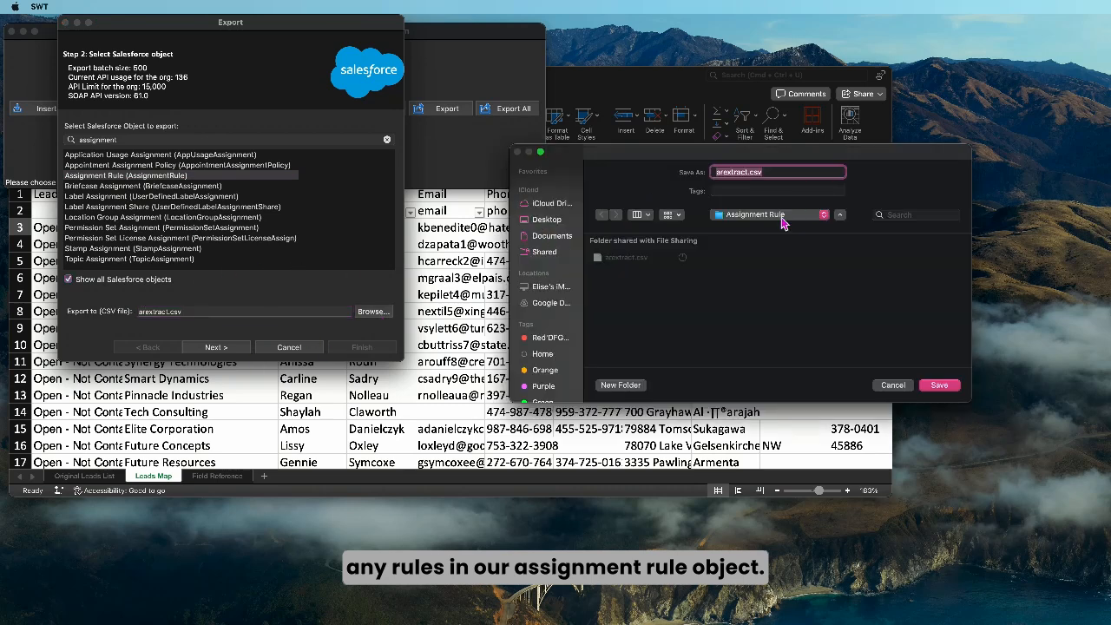
click(939, 385)
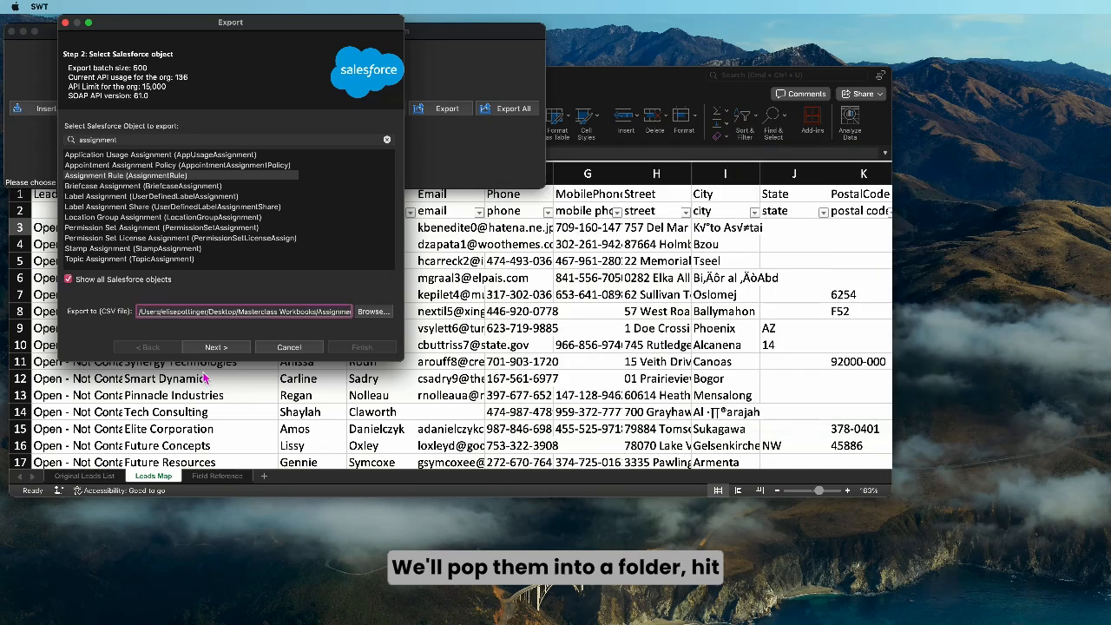
Include all fields in the AssignmentRule query and run the export
click(216, 348)
click(99, 244)
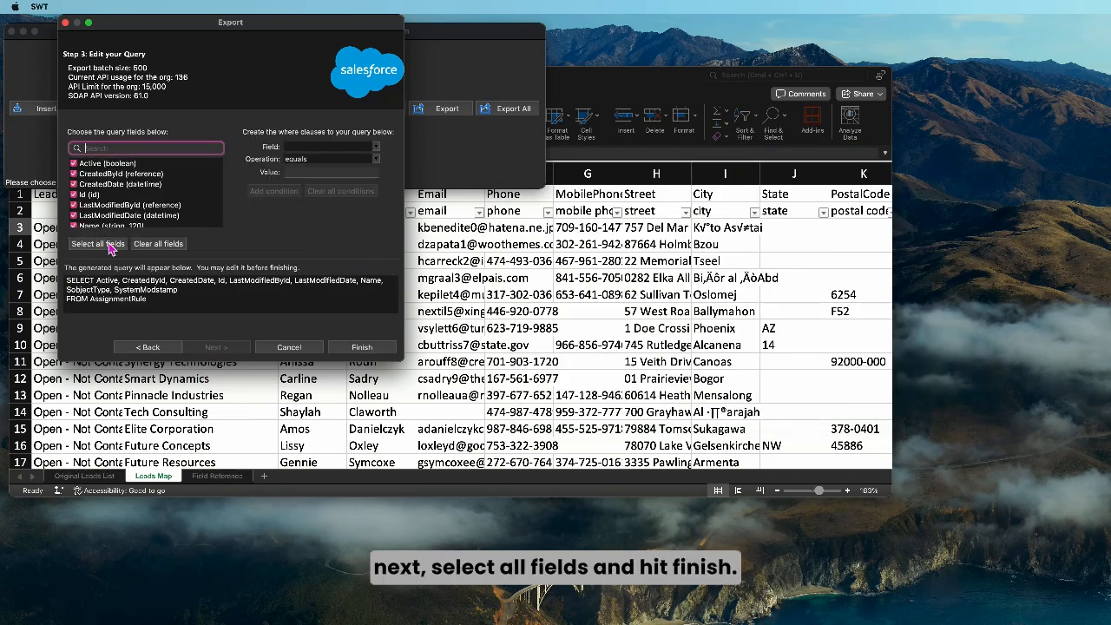
click(362, 347)
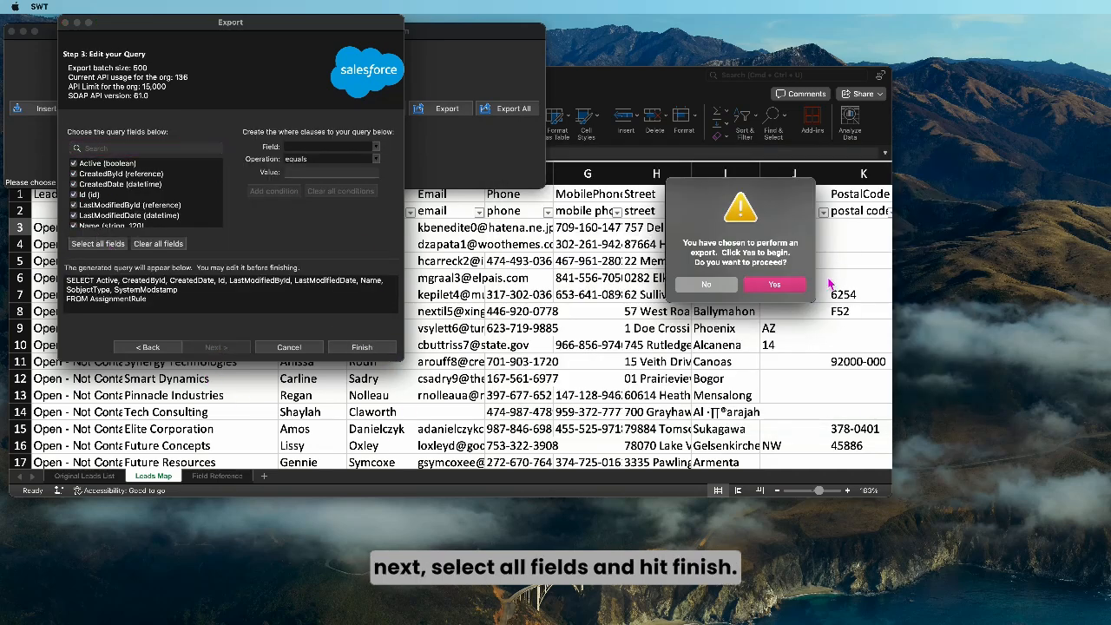
click(774, 291)
Open arextract.csv from the Assignment Rule folder in Finder and widen all its columns
drag(1110, 15, 832, 7)
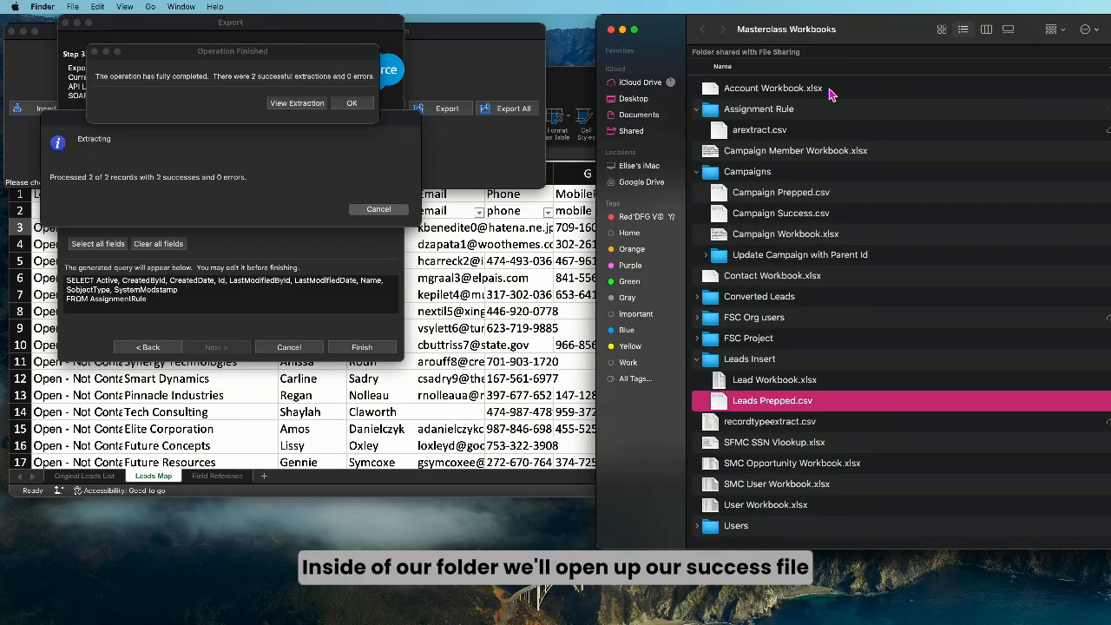
double_click(765, 123)
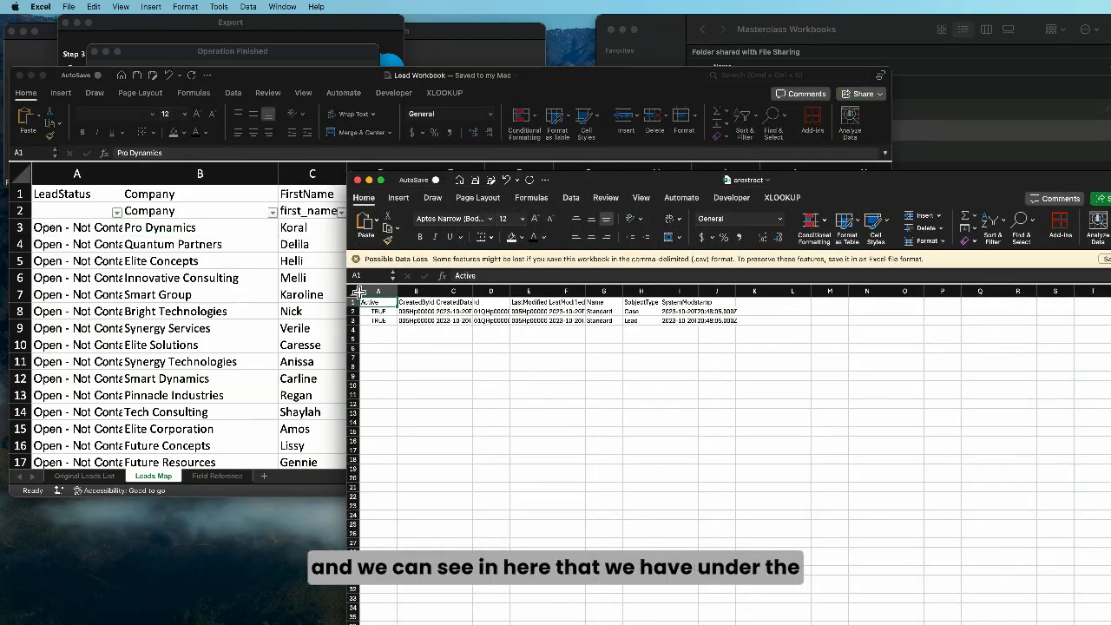
click(358, 291)
drag(397, 291, 491, 291)
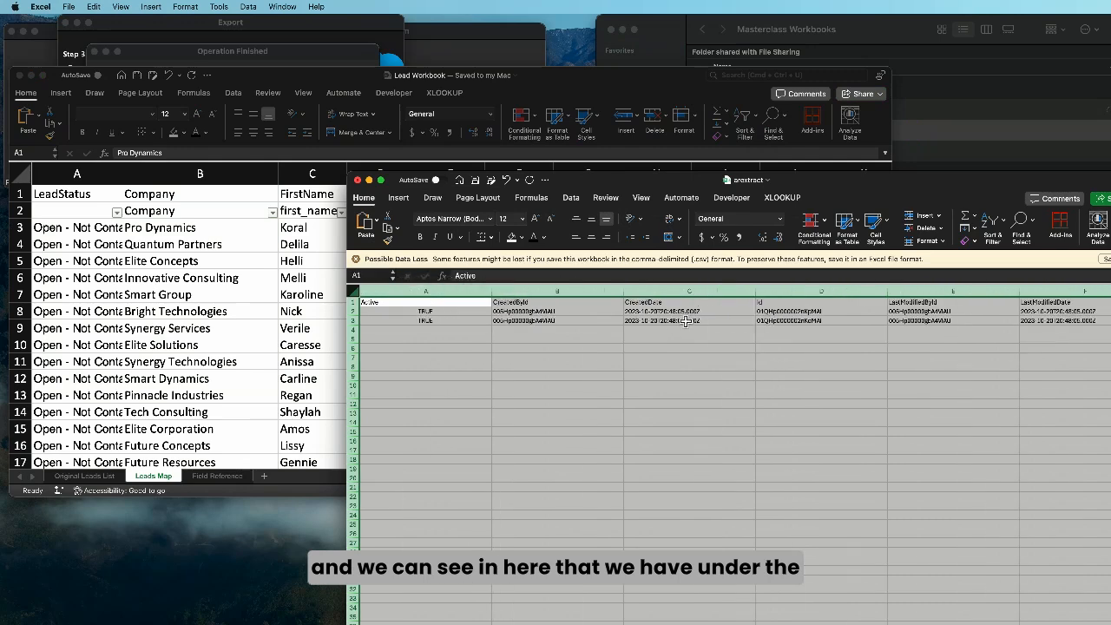
Copy the Id of the assignment rule whose SobjectType is Lead
scroll(838, 320, right, 5)
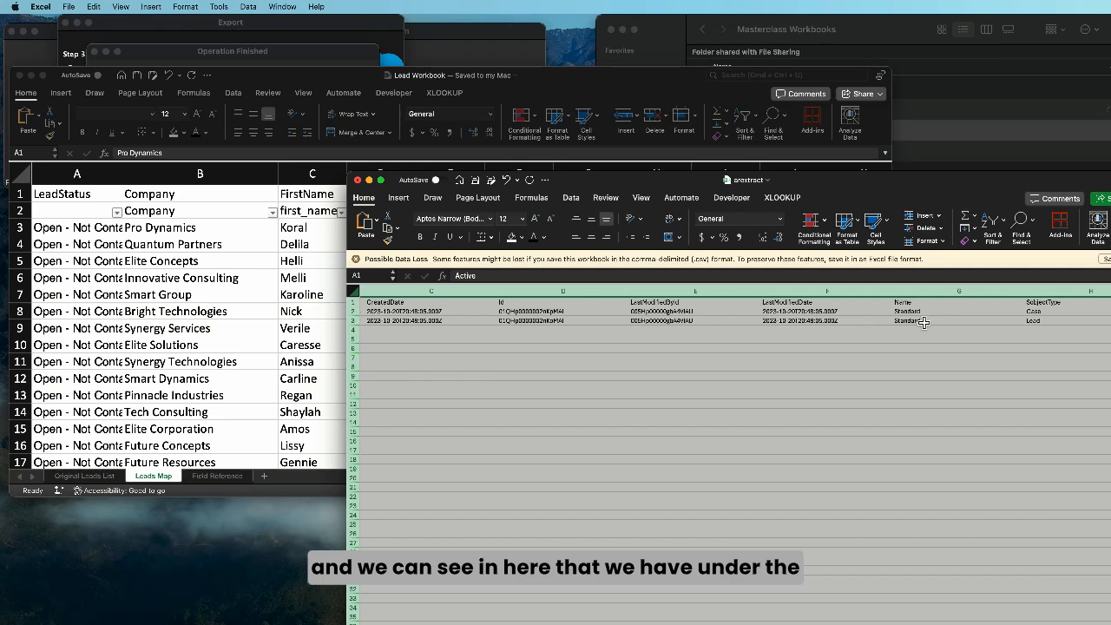
scroll(946, 304, right, 2)
click(947, 302)
click(951, 323)
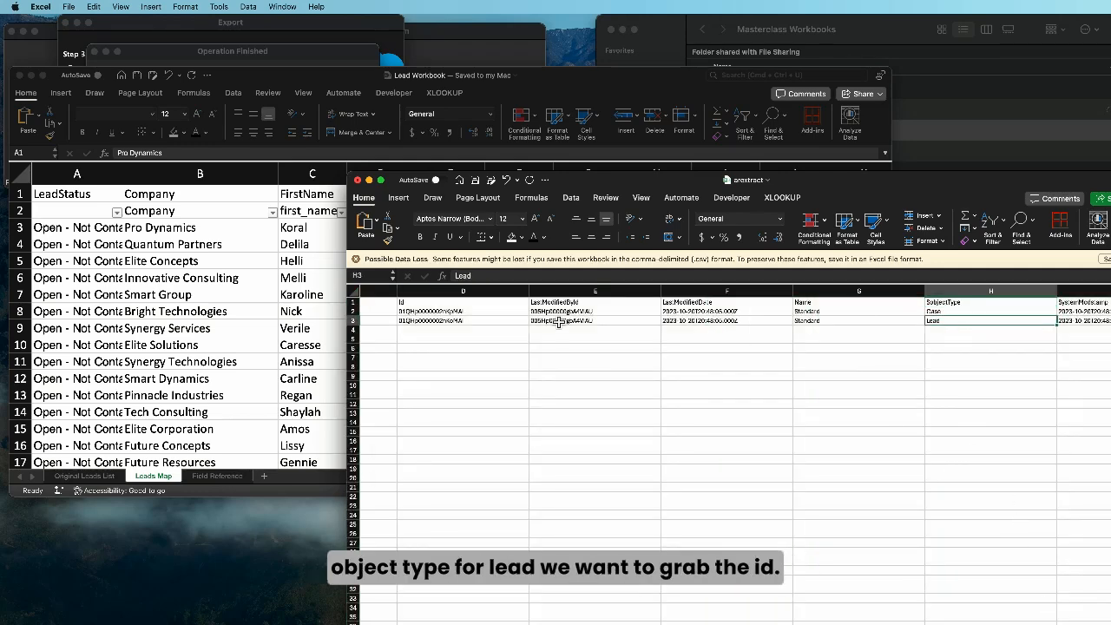
click(469, 324)
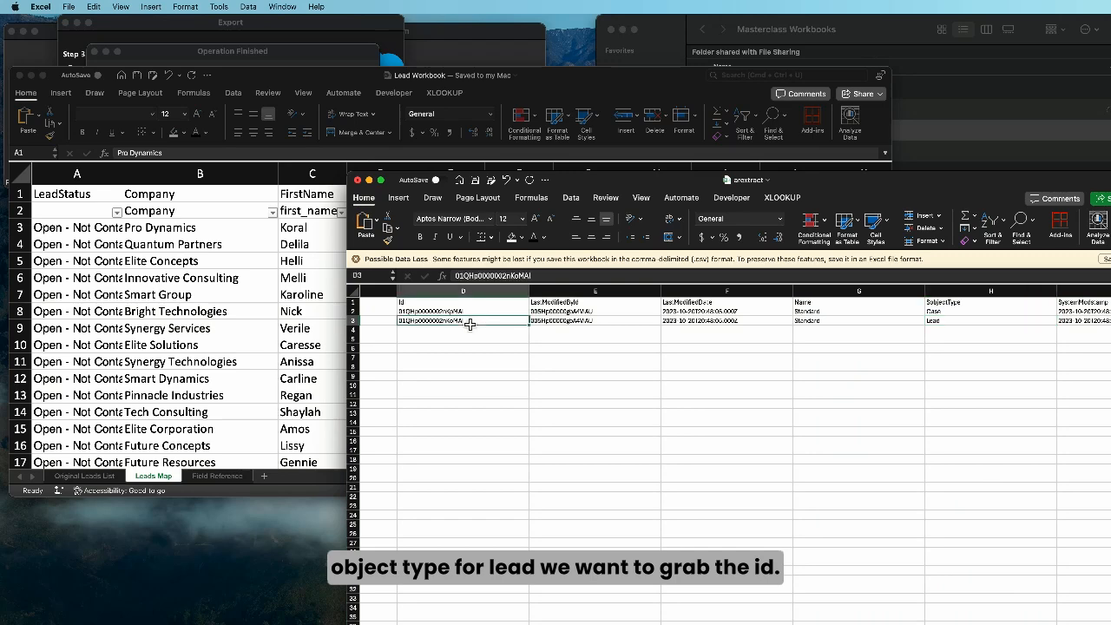
key(super+c)
Check the Active value of the Lead assignment rule, ending on its Id cell
scroll(470, 326, left, 3)
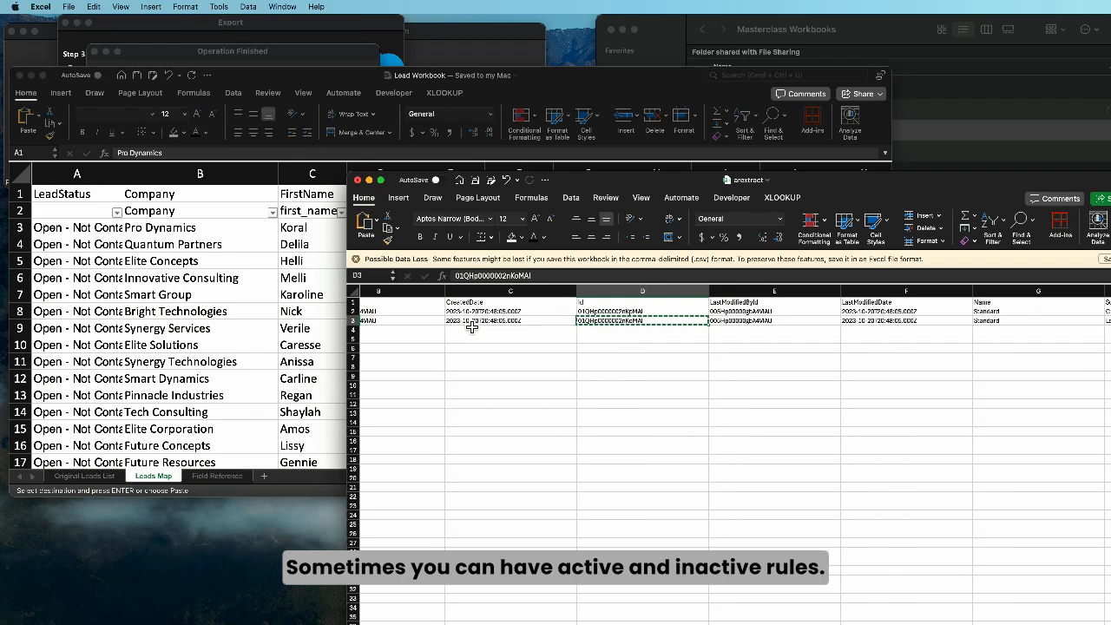
scroll(472, 326, left, 3)
scroll(397, 312, left, 2)
click(402, 304)
click(452, 325)
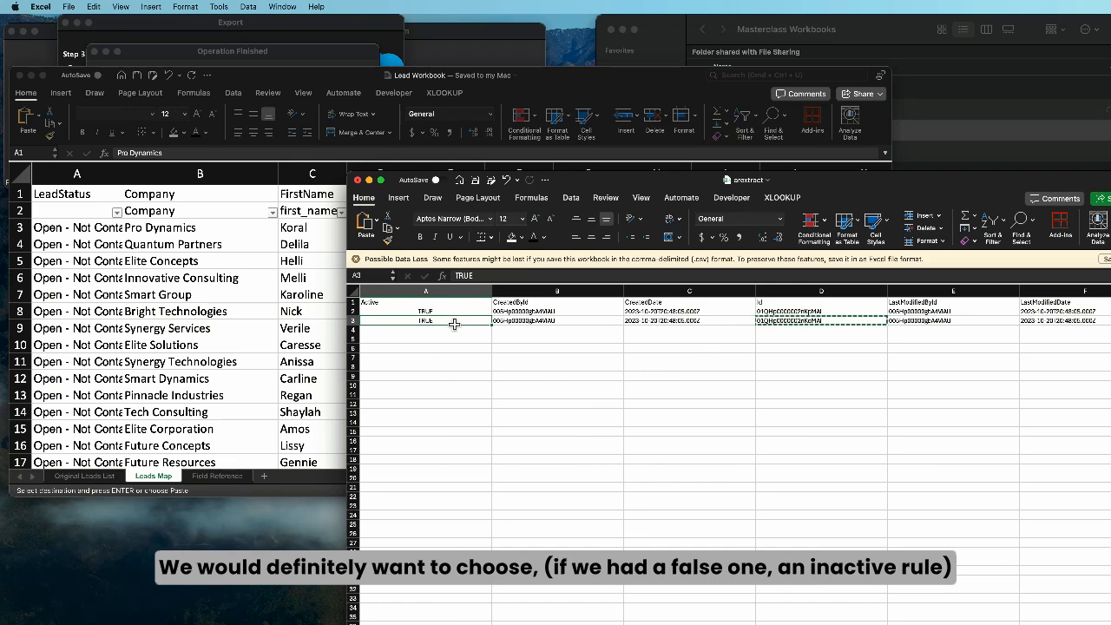
click(797, 325)
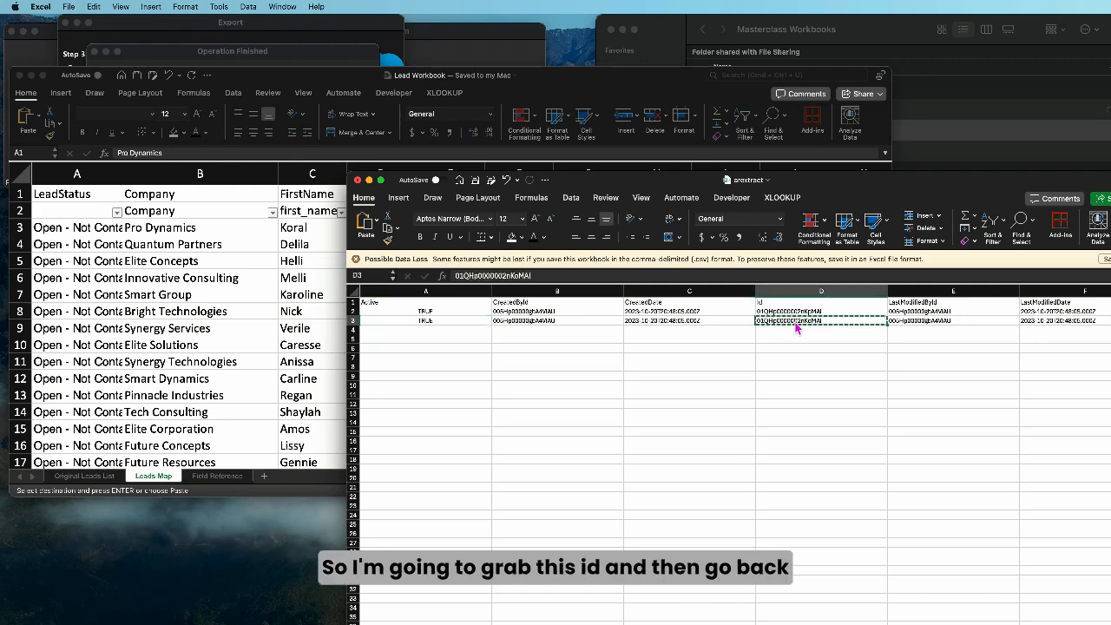
Dismiss the finished export in Data Loader and save the copied Id as the assignment rule id for Cases/Leads import in the settings
click(315, 60)
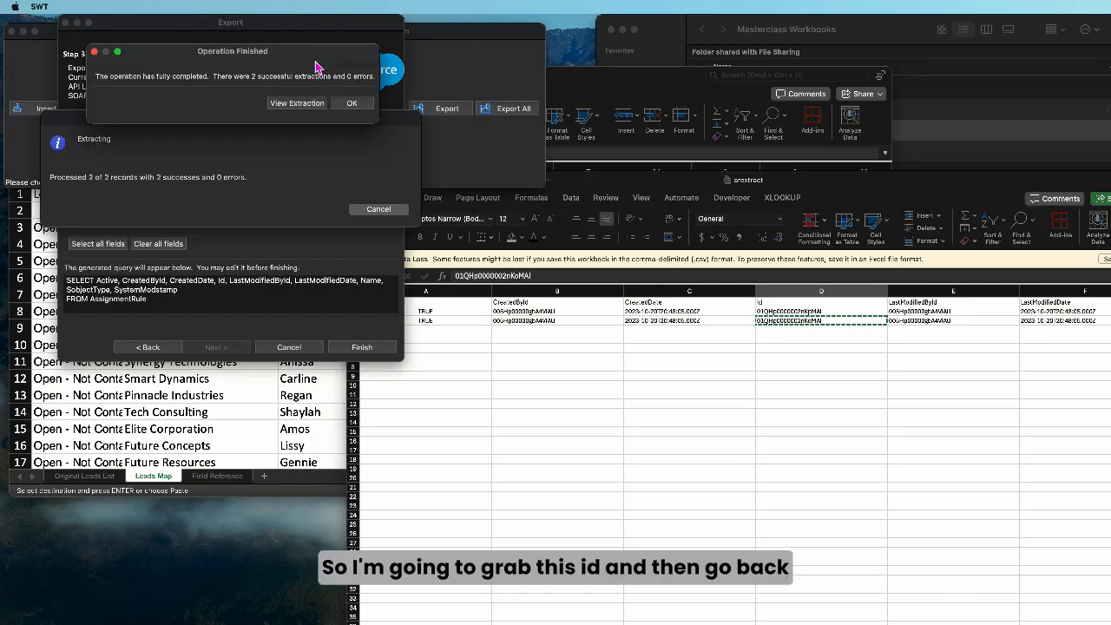
click(363, 108)
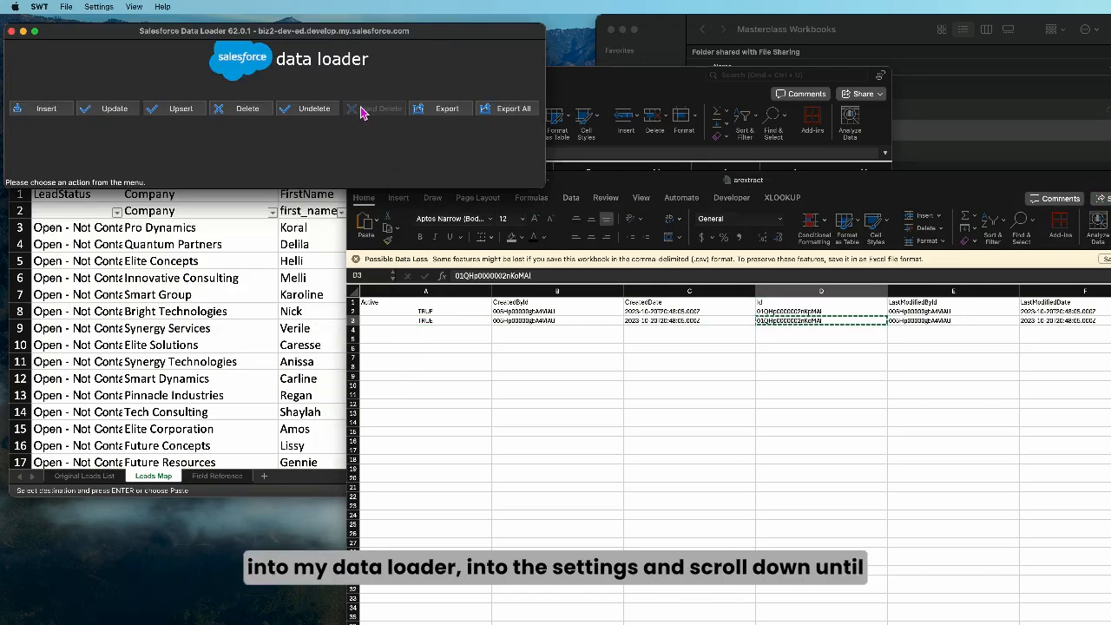
click(96, 8)
click(98, 25)
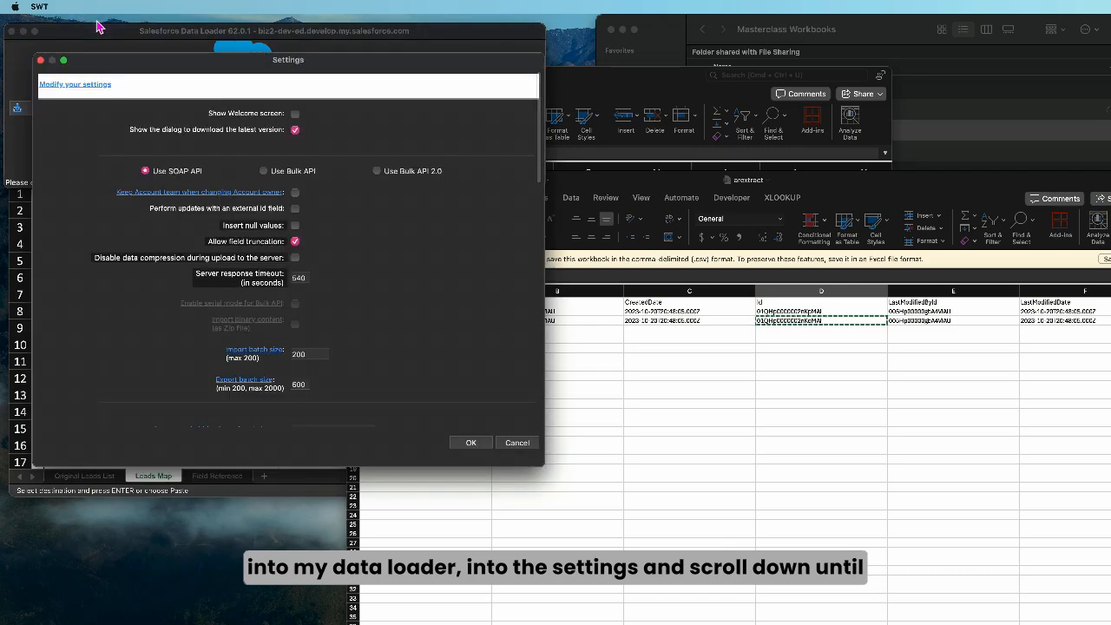
scroll(339, 290, down, 10)
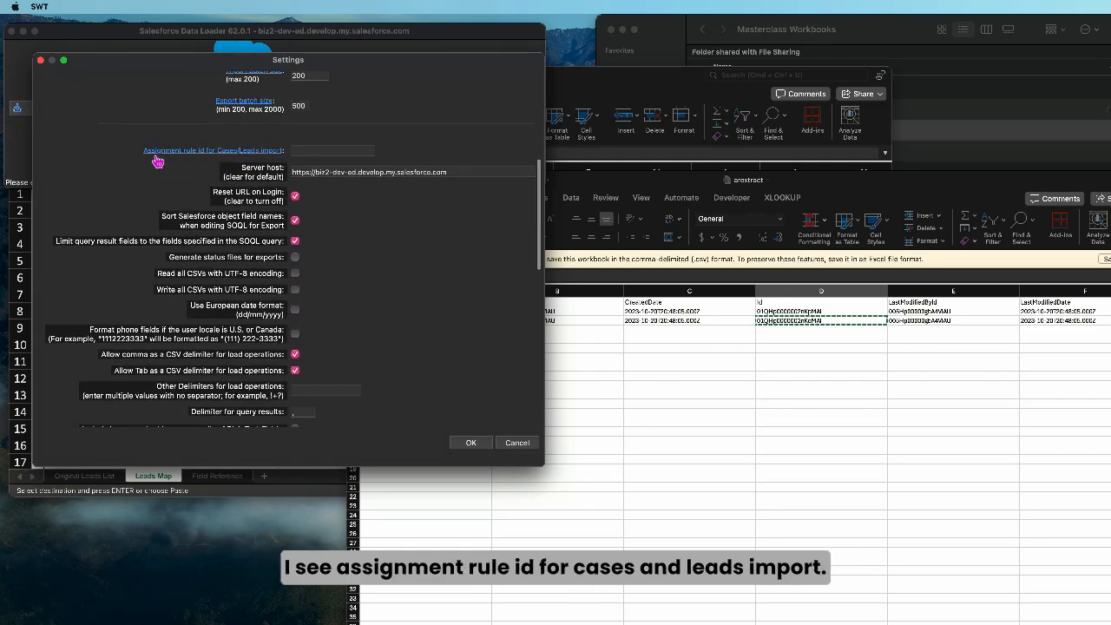
click(318, 153)
key(super+v)
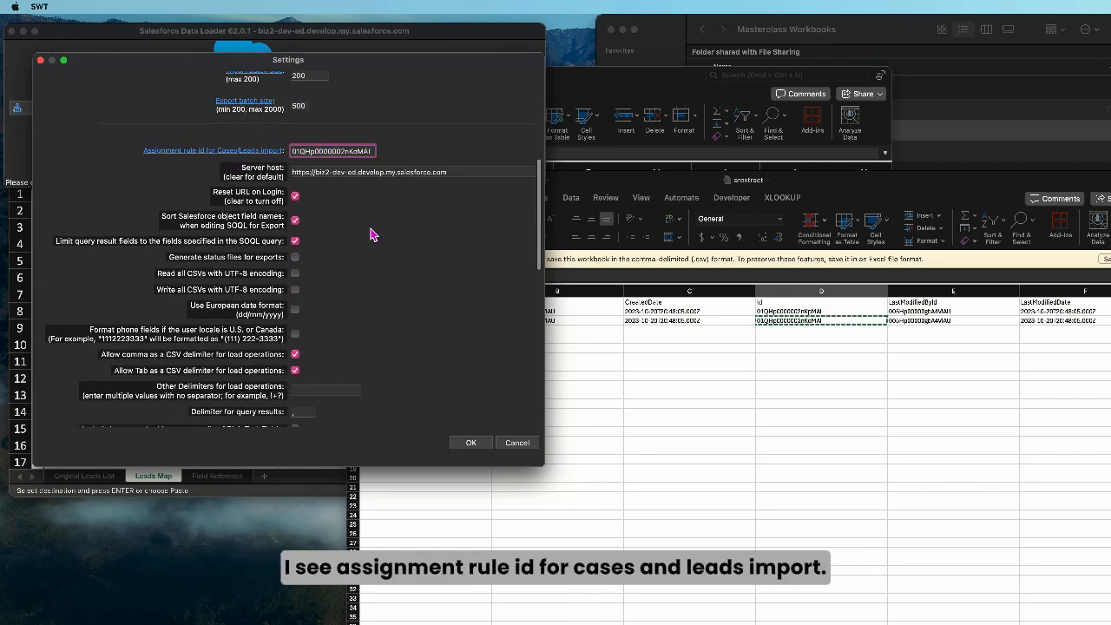
click(470, 443)
Minimize the arextract file and bring the Lead Workbook to the front in Excel
click(675, 179)
click(367, 180)
click(571, 96)
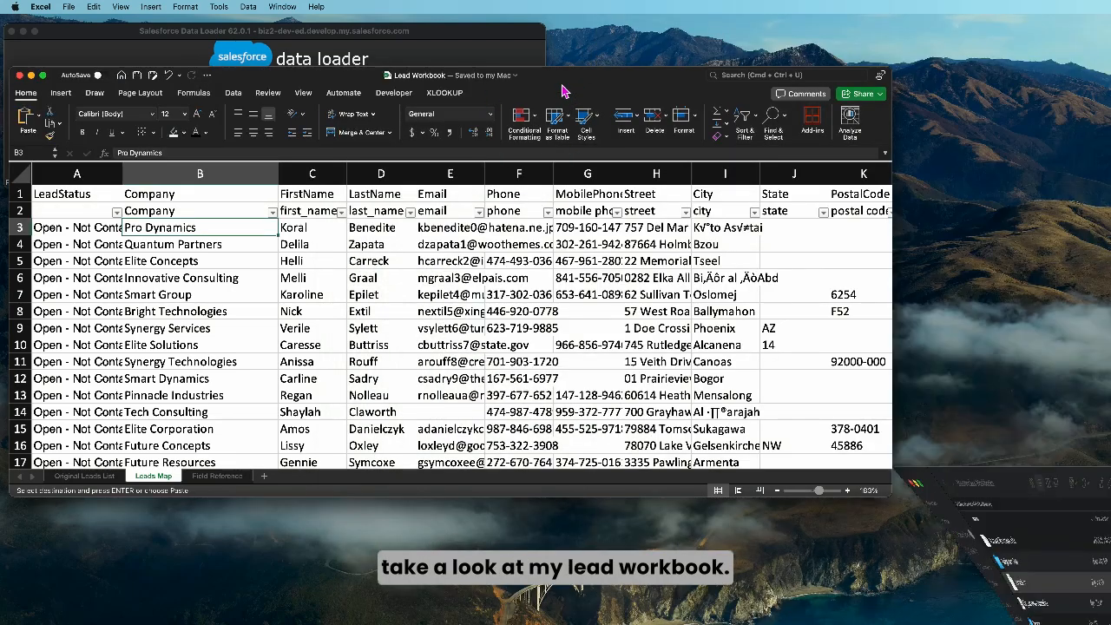
Enlarge the Lead Workbook window, zoom the sheet to 233% and widen the LeadStatus column to fit its full text
drag(892, 496, 1087, 620)
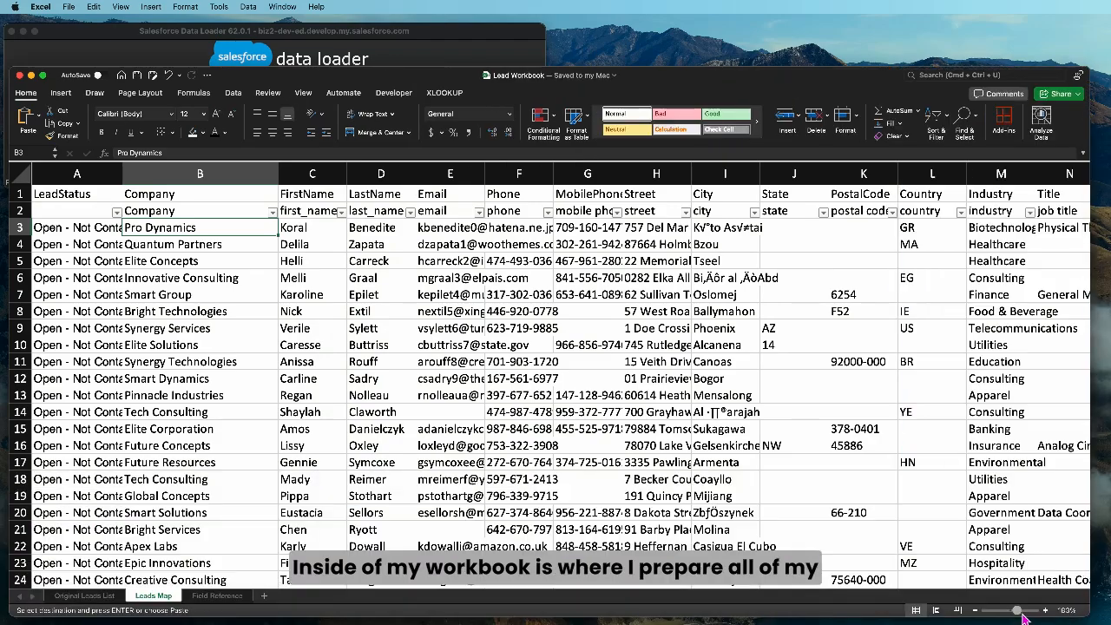
click(1022, 612)
drag(1096, 69, 1104, 7)
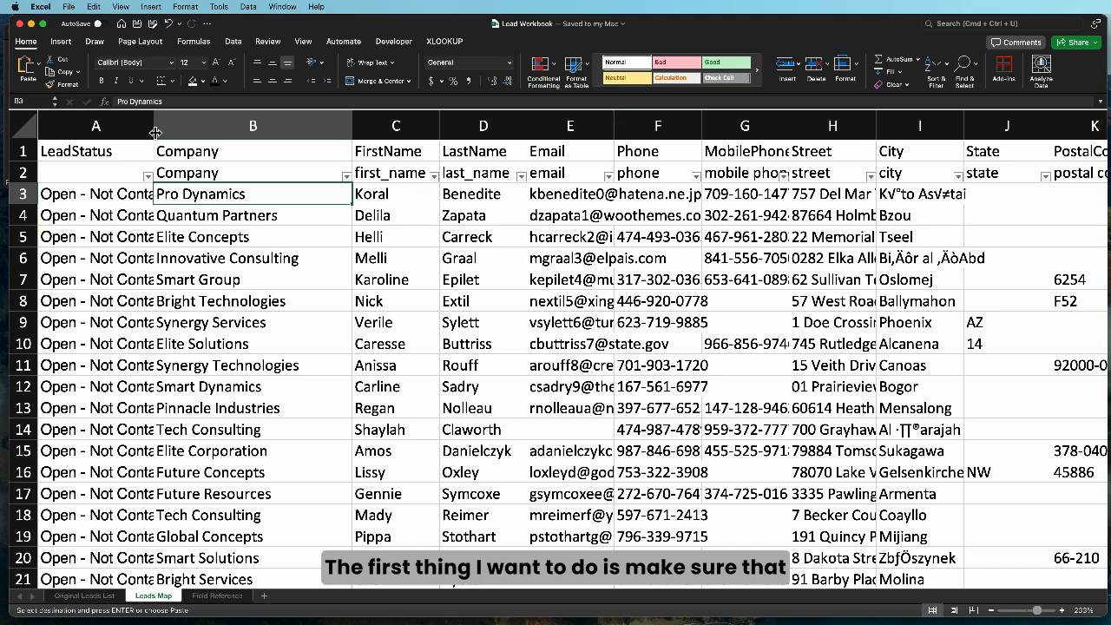
drag(155, 132, 200, 132)
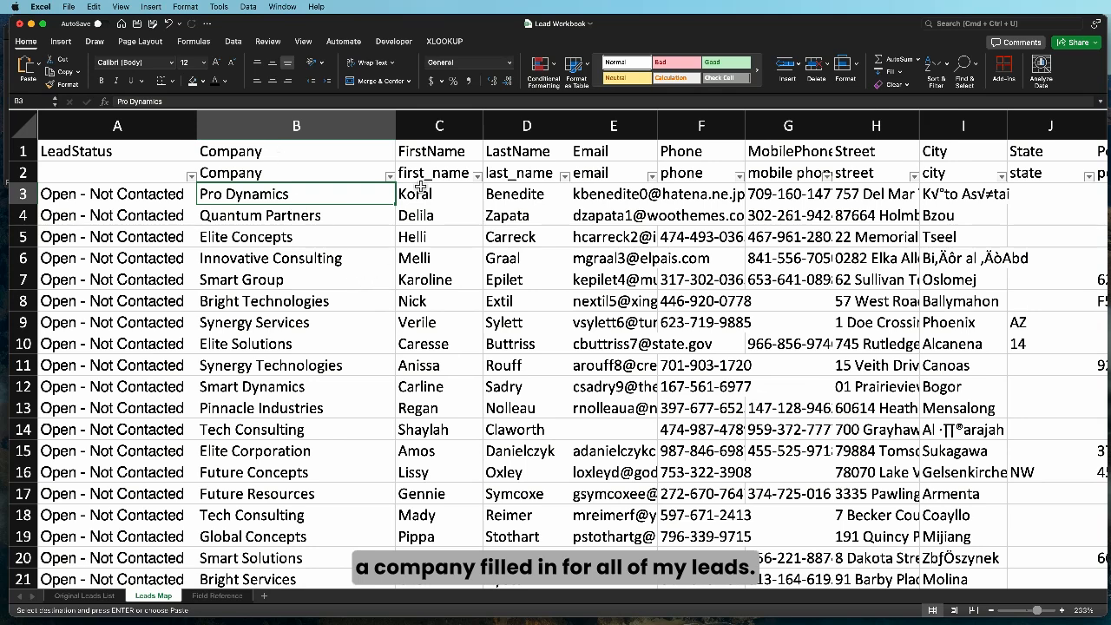
Check the Company column's filter list for blank entries, then close it without filtering
click(390, 177)
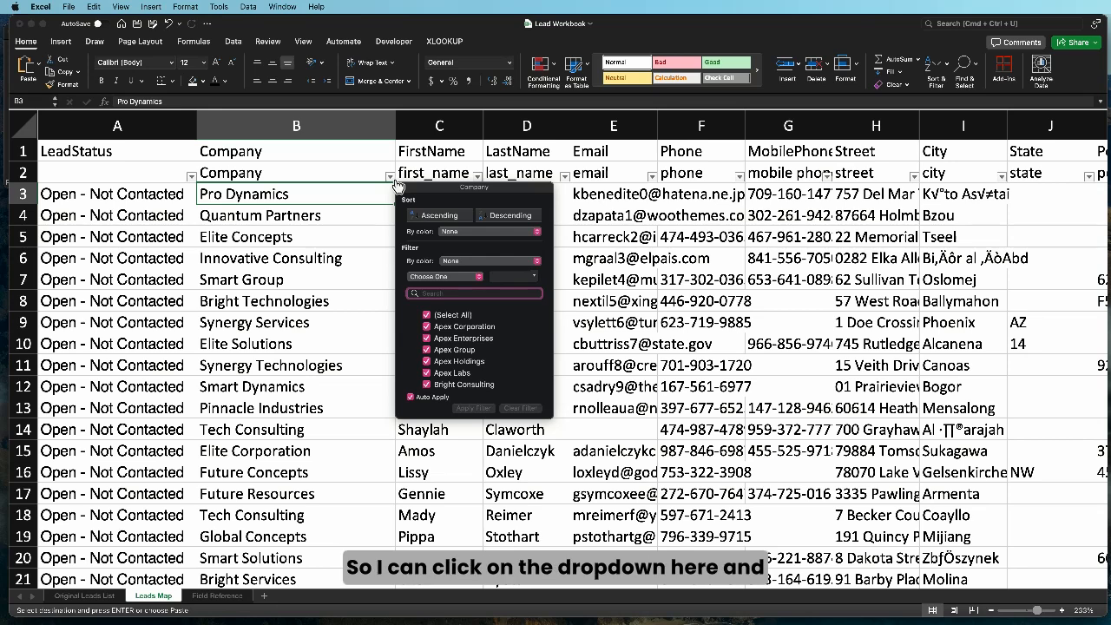
scroll(450, 366, down, 15)
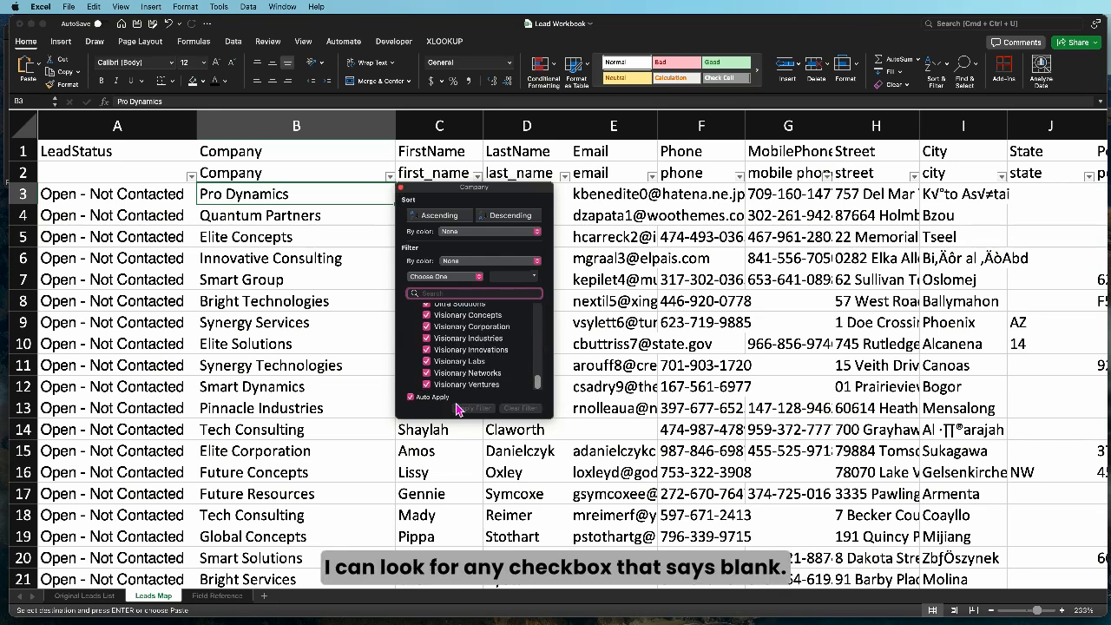
scroll(452, 346, up, 15)
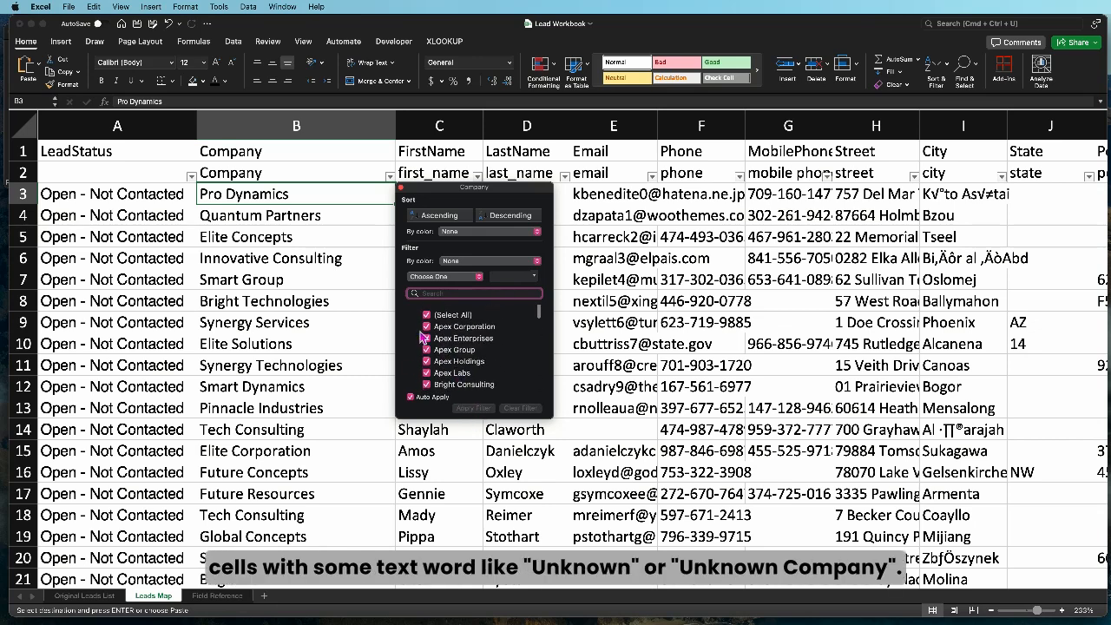
click(401, 188)
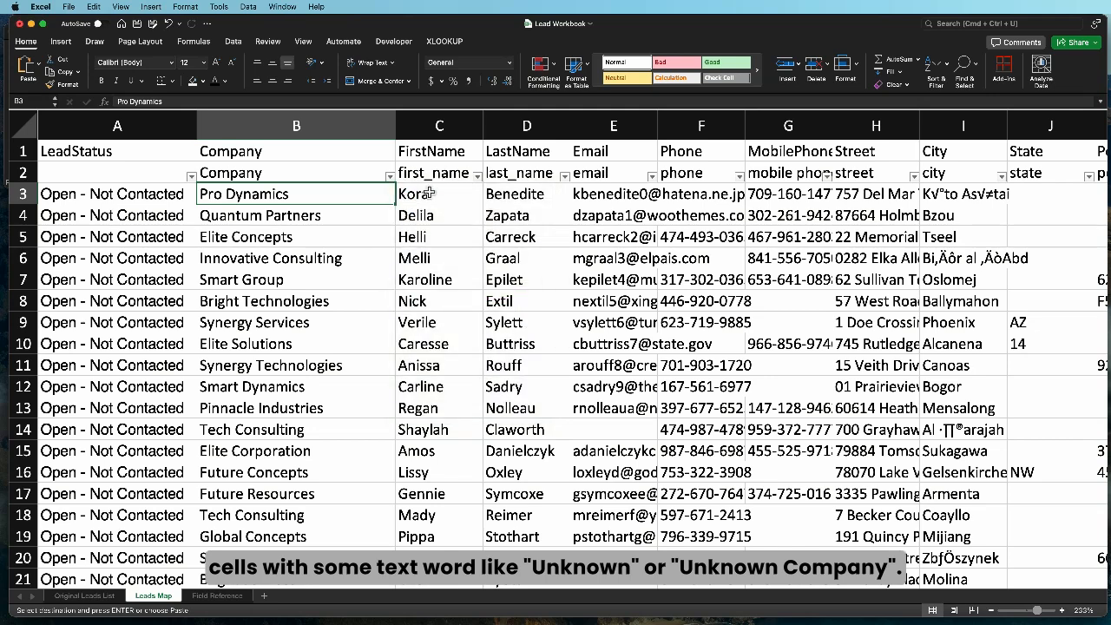
Check the last_name column's filter list for blank entries, then close it without filtering
click(507, 180)
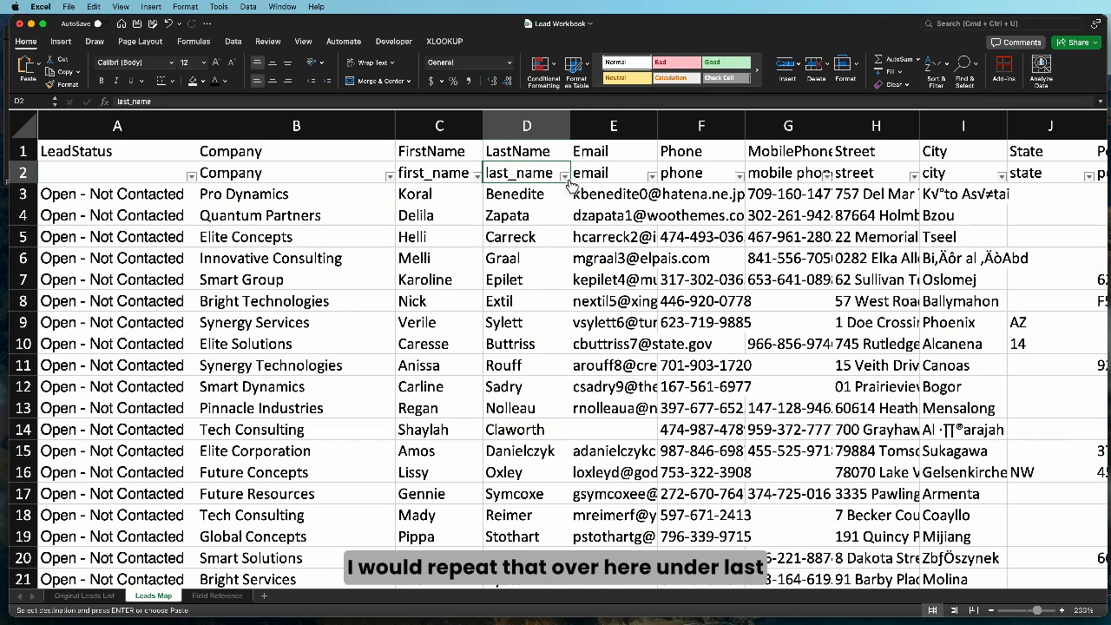
click(565, 177)
scroll(634, 347, down, 15)
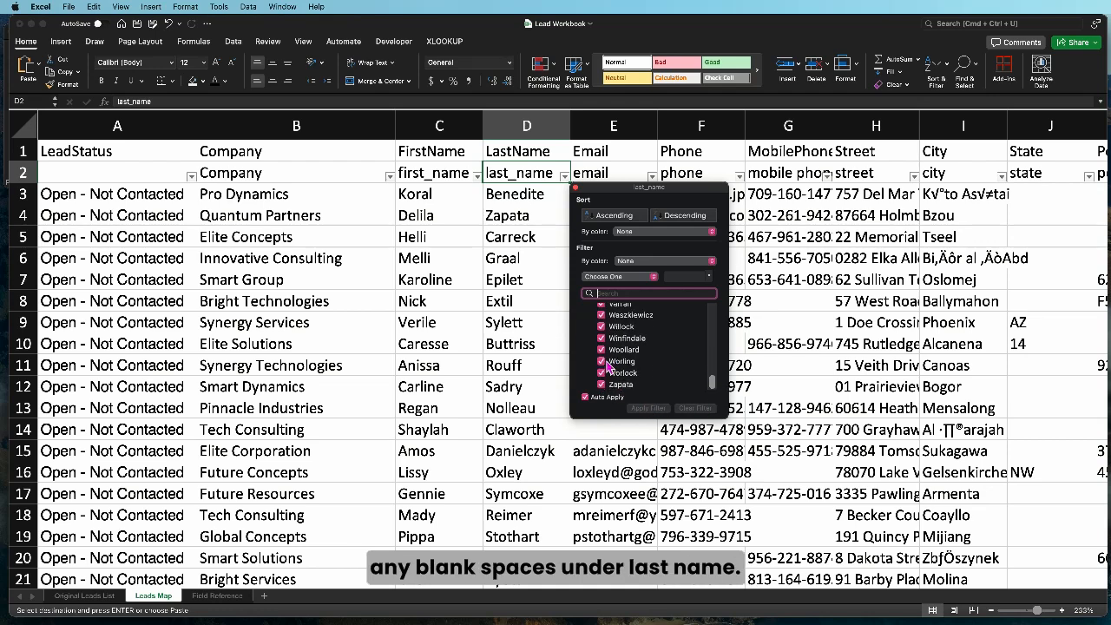
click(575, 188)
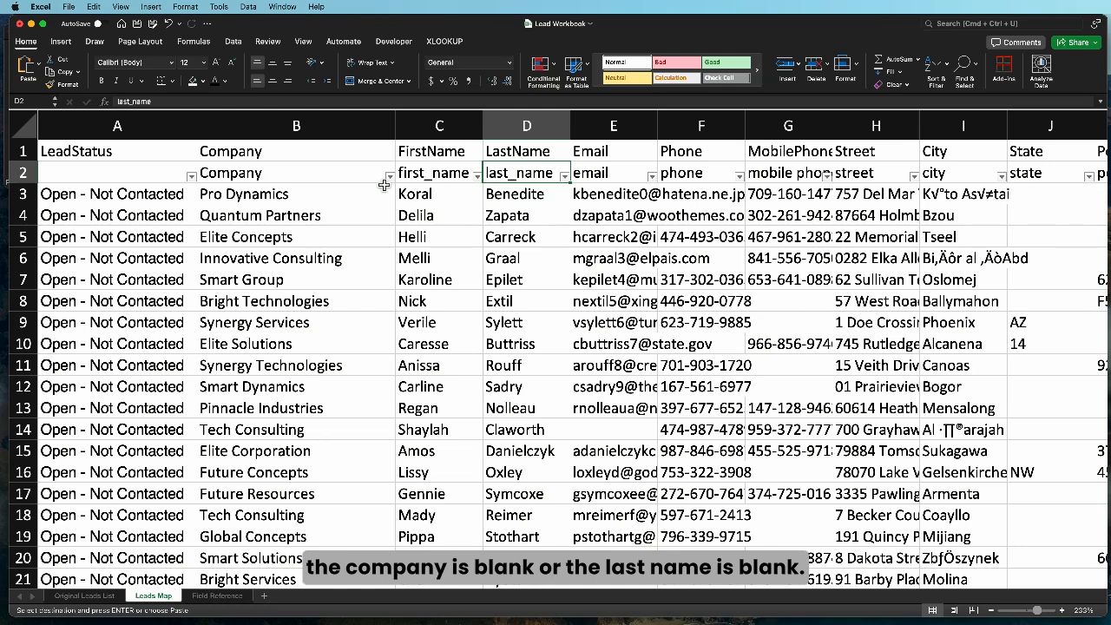
Review the Company, LastName and LeadStatus columns, and the lead rows 3 to 5
click(295, 125)
click(518, 128)
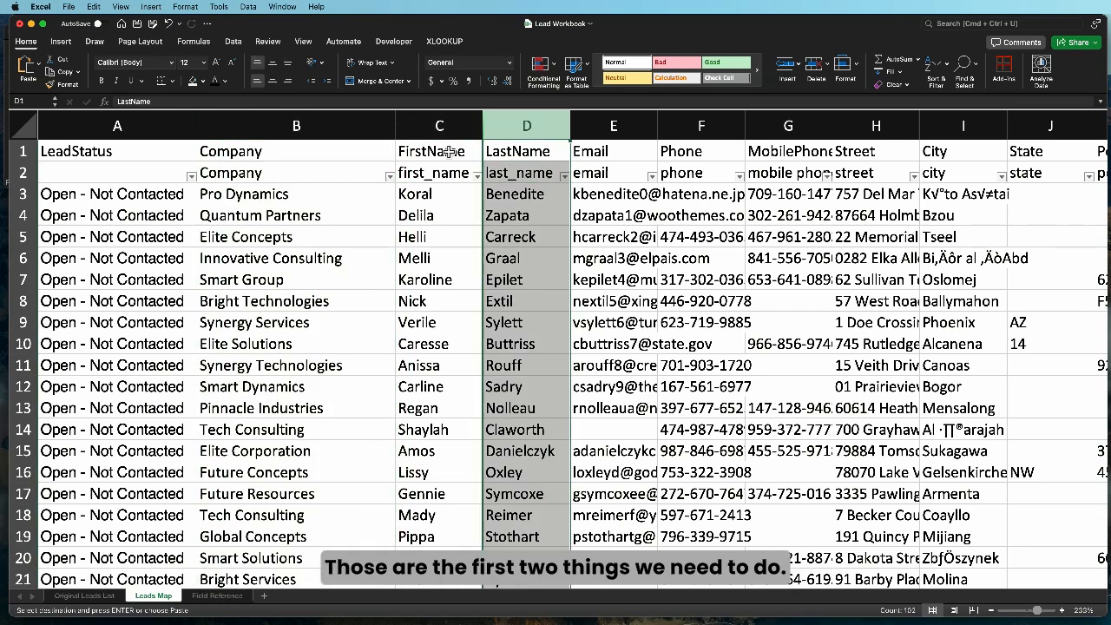
click(140, 127)
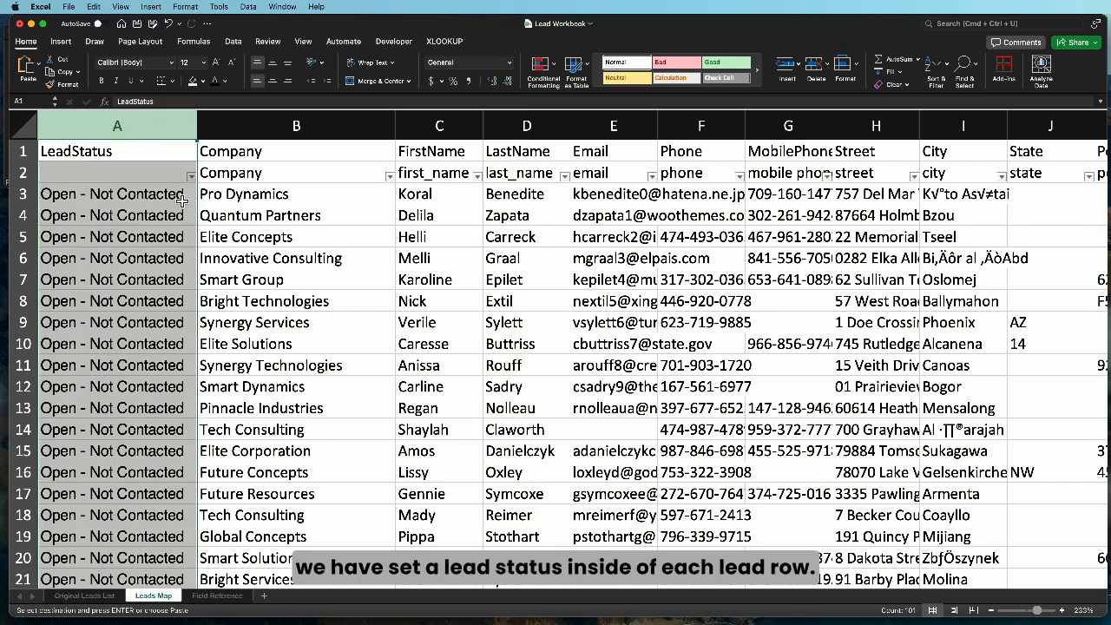
click(30, 195)
click(30, 217)
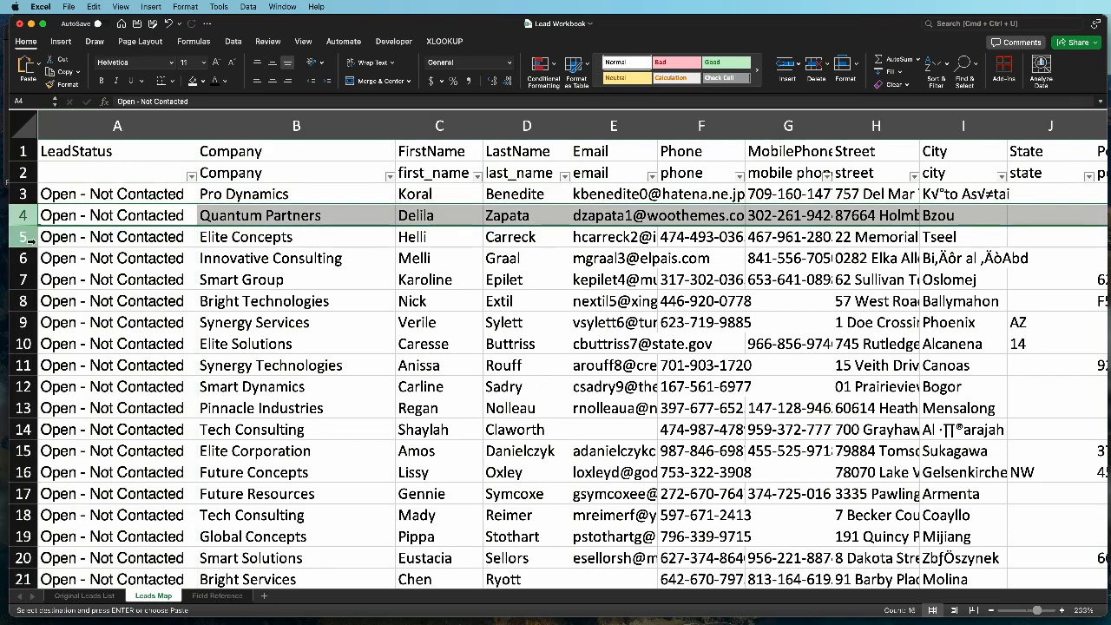
click(30, 238)
Examine the audit fields CreatedById and CreatedDate on the Leads Map sheet
scroll(854, 190, right, 2)
scroll(855, 189, right, 10)
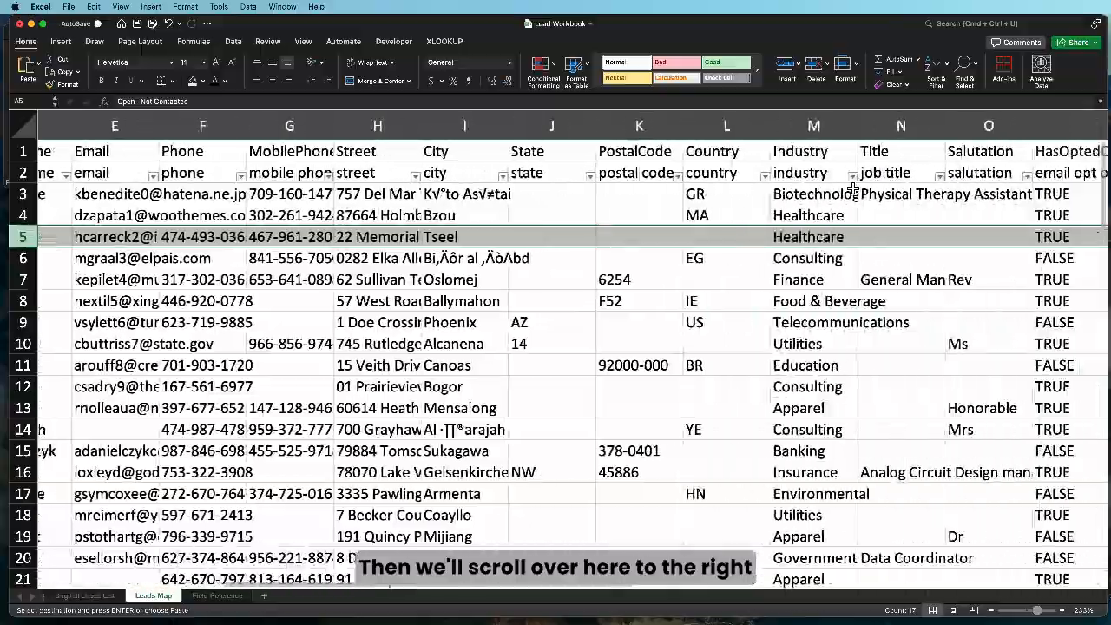
scroll(849, 193, right, 8)
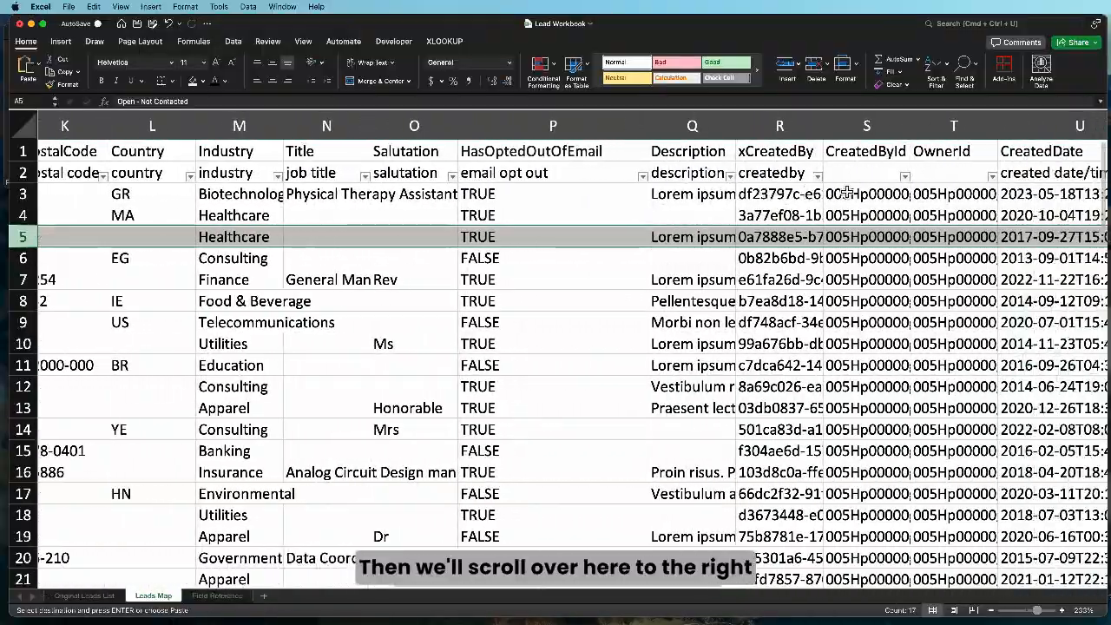
scroll(752, 188, right, 1)
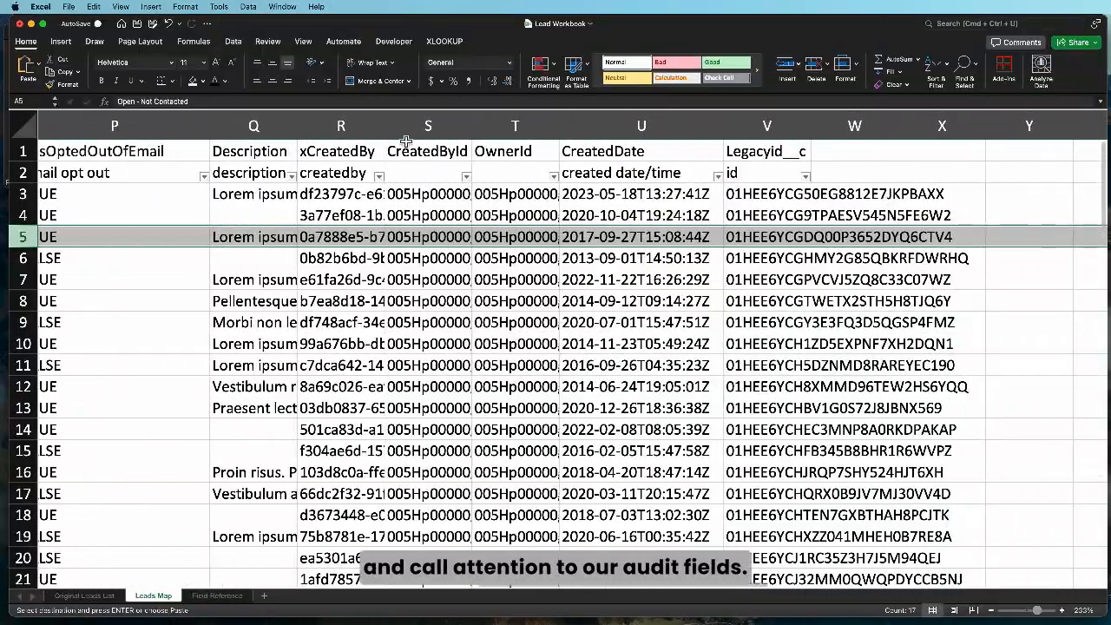
click(460, 126)
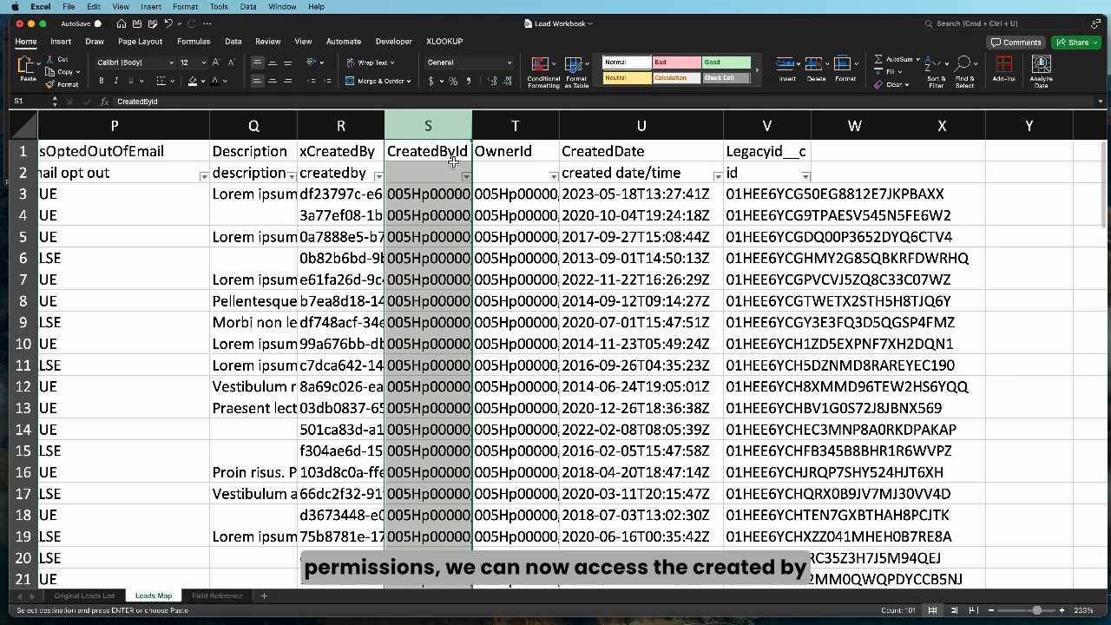
click(453, 153)
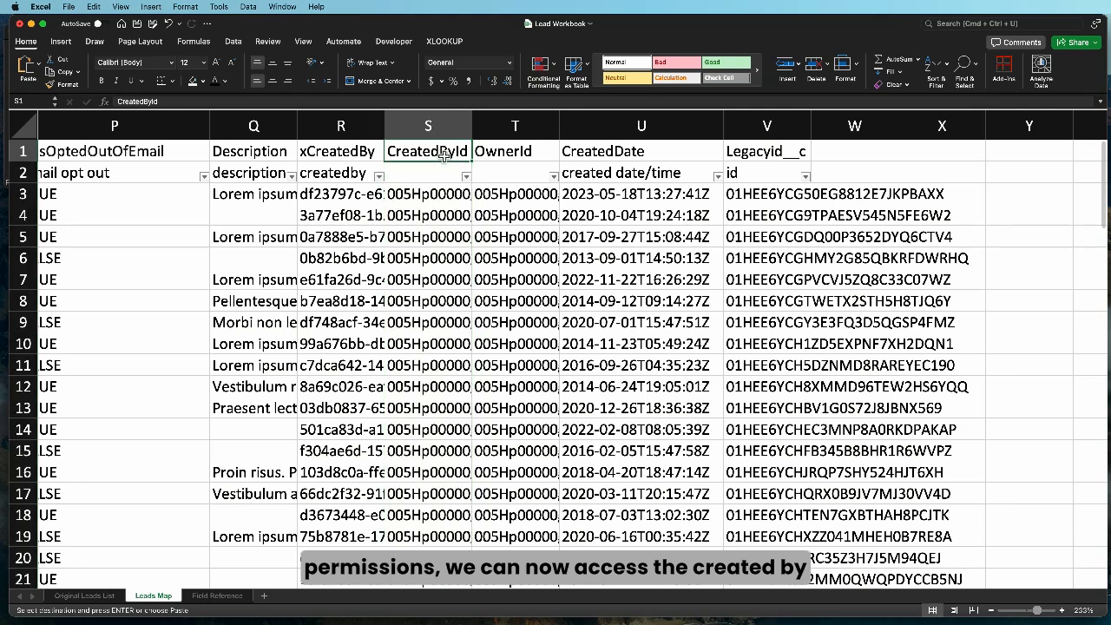
click(618, 151)
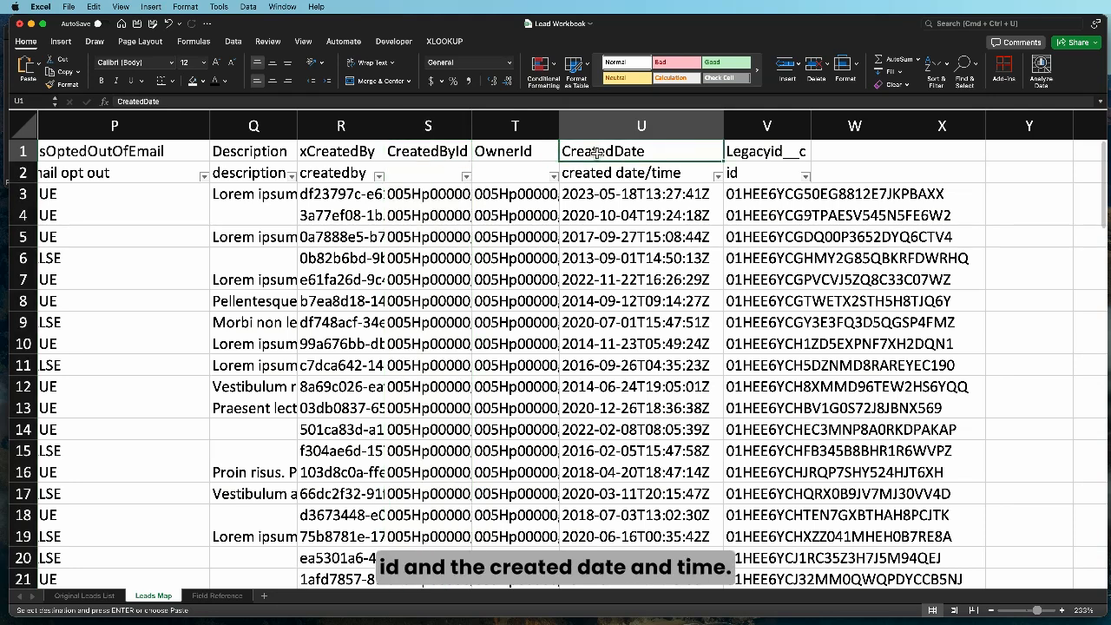
Widen the CreatedById column to show more of its IDs and review it together with the OwnerId column
drag(472, 125, 512, 126)
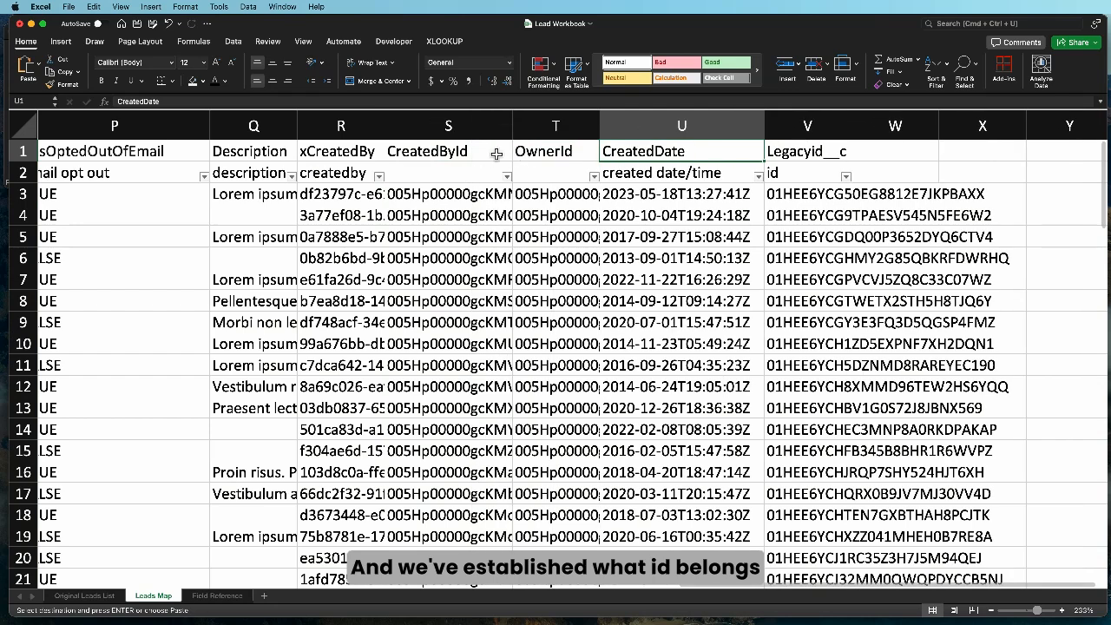
click(466, 126)
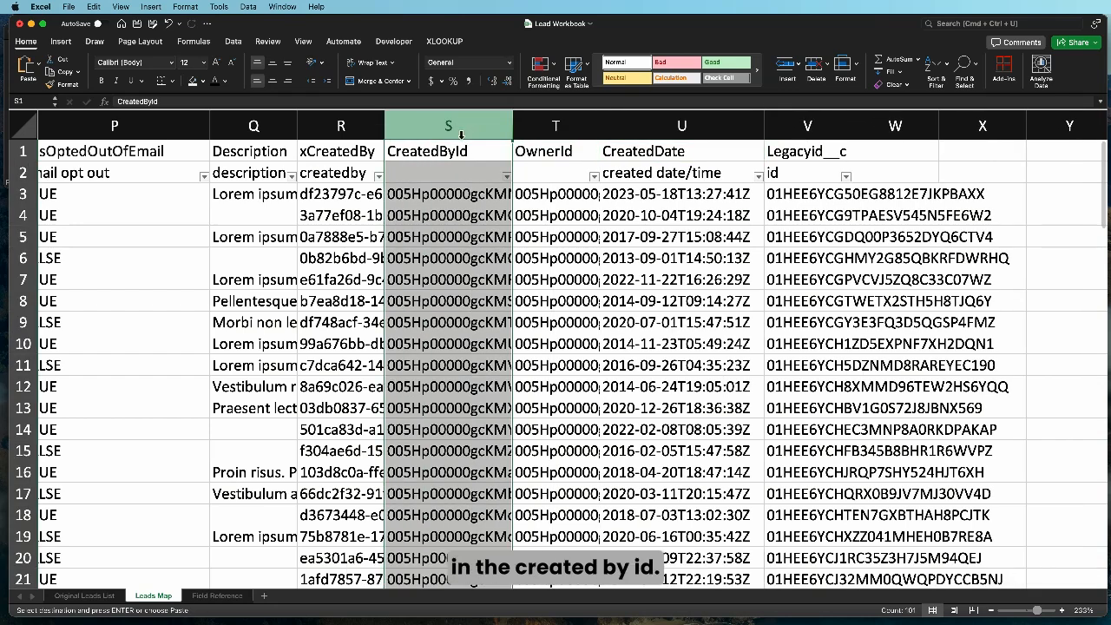
click(583, 153)
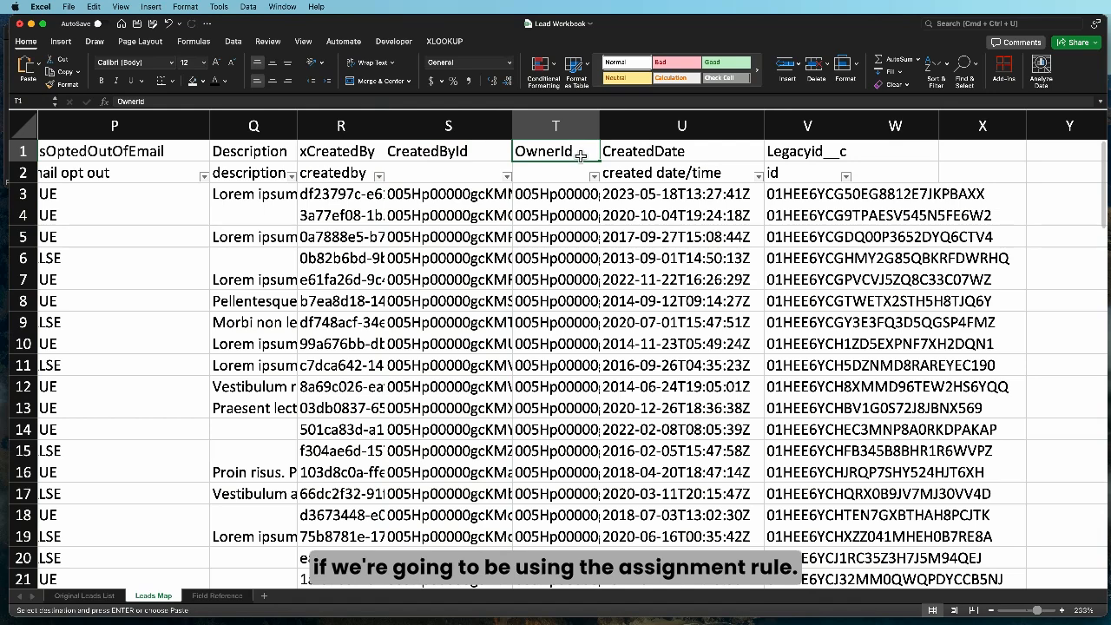
click(562, 128)
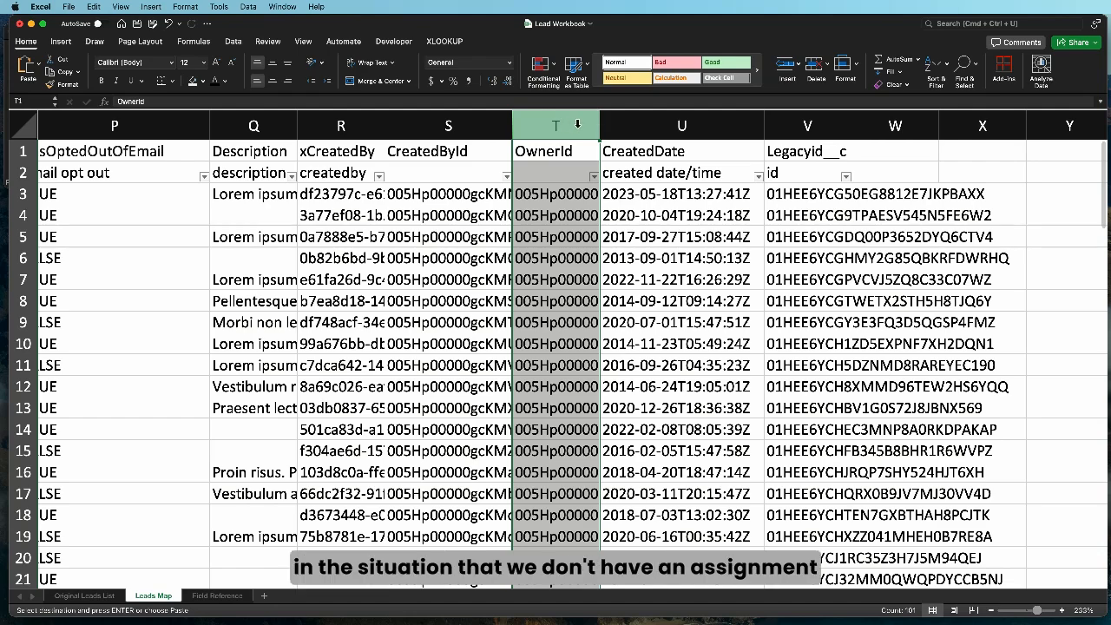
Select the HasOptedOutOfEmail column to examine its email opt out values
scroll(345, 188, left, 5)
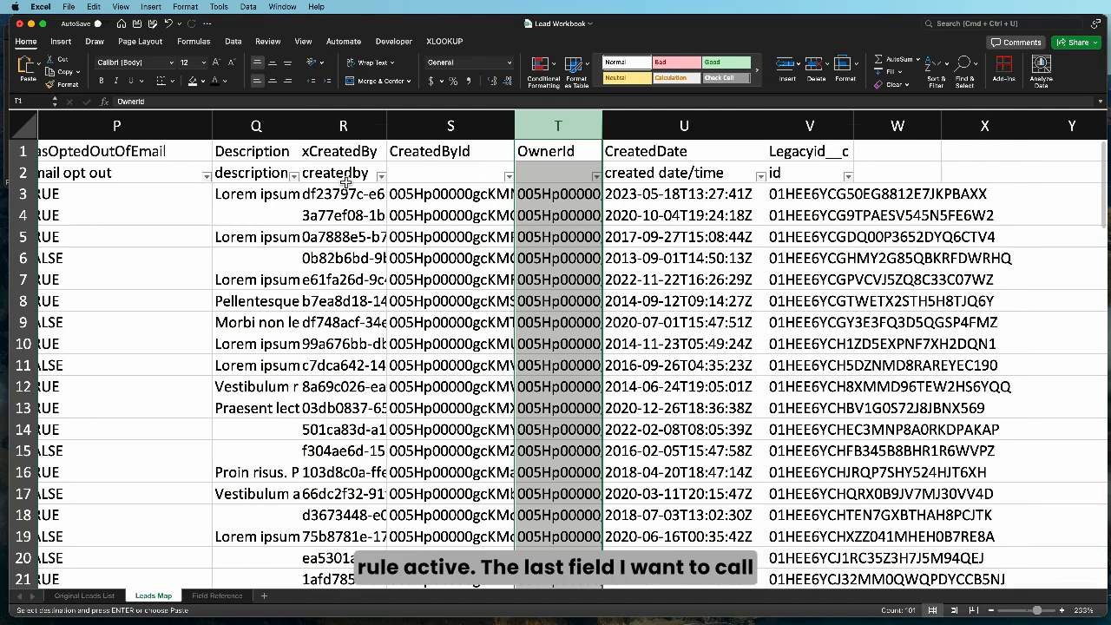
scroll(345, 189, left, 1)
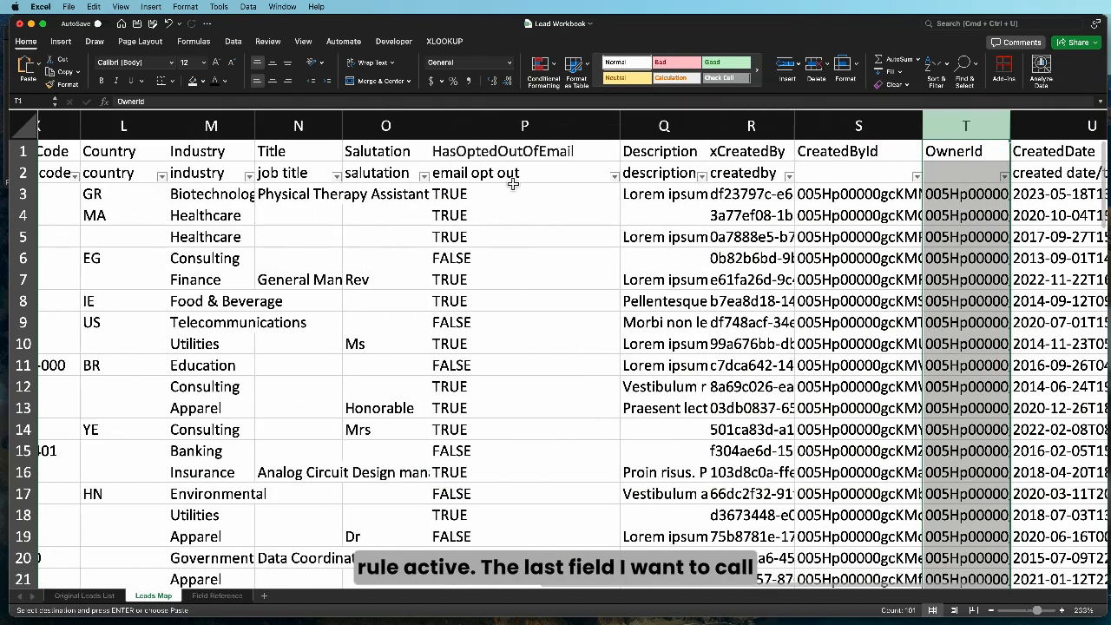
click(497, 128)
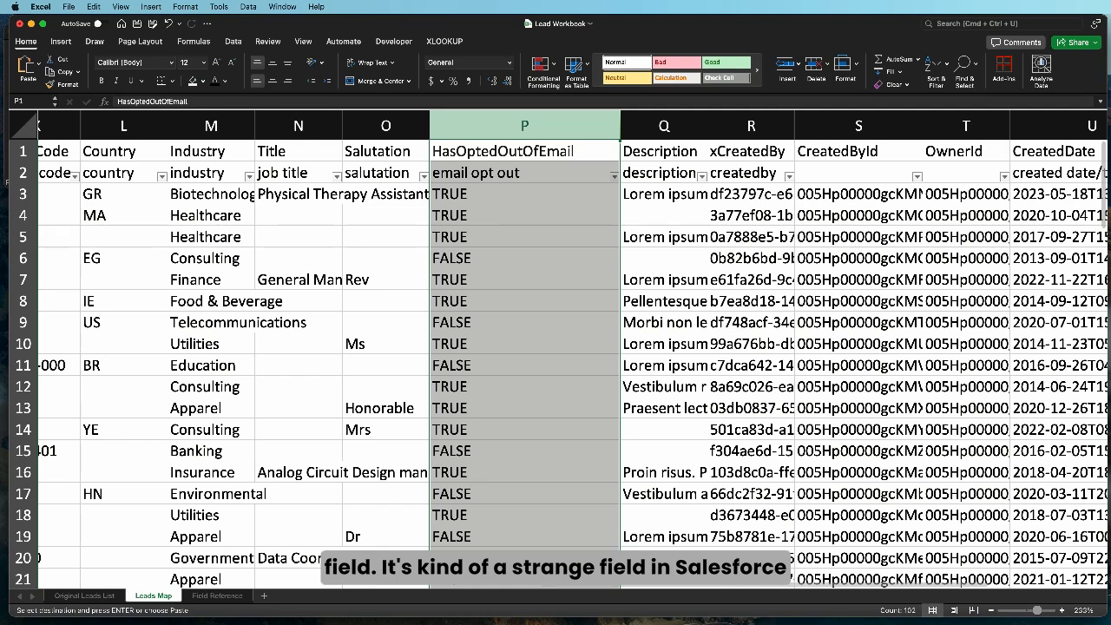
Switch to Salesforce Setup in Chrome, search the Object Manager for "lead" and open the Lead object
click(1008, 622)
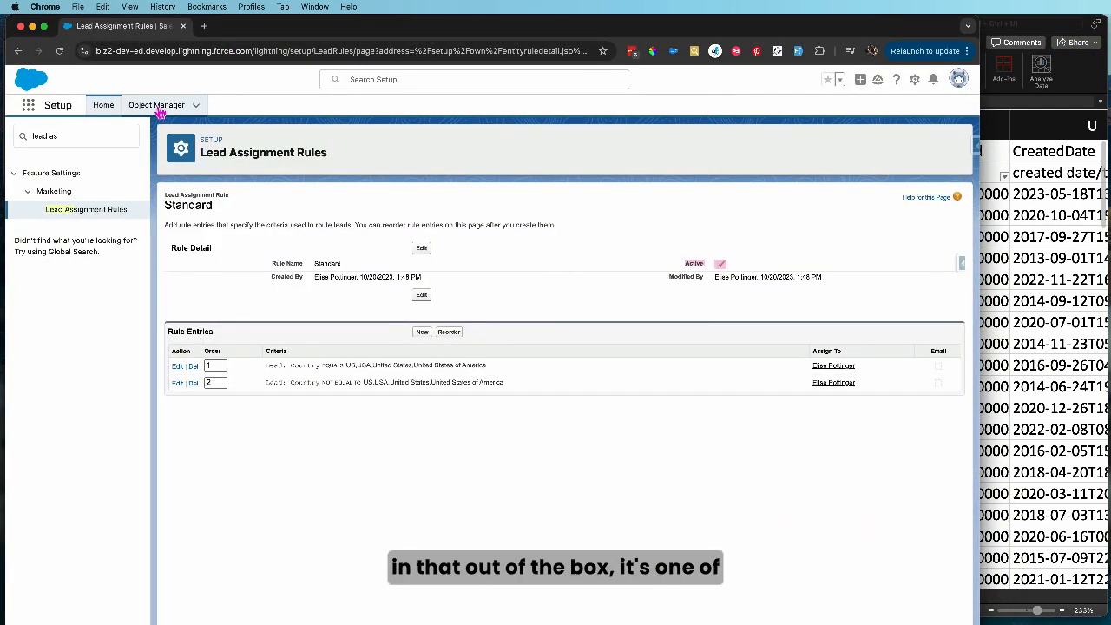
click(160, 109)
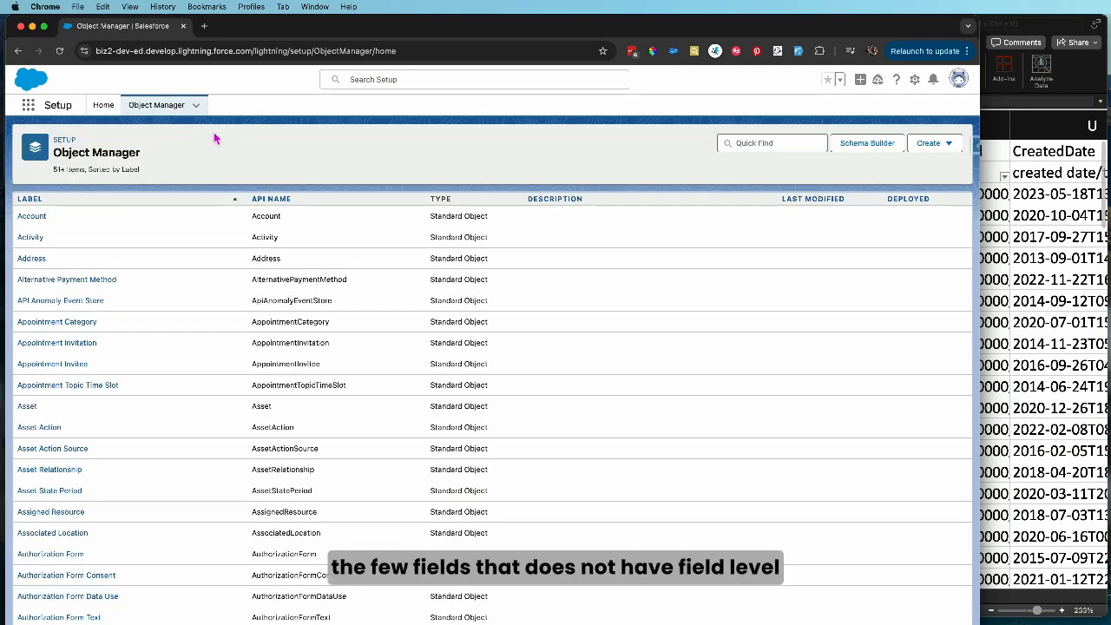
click(756, 145)
text(lead)
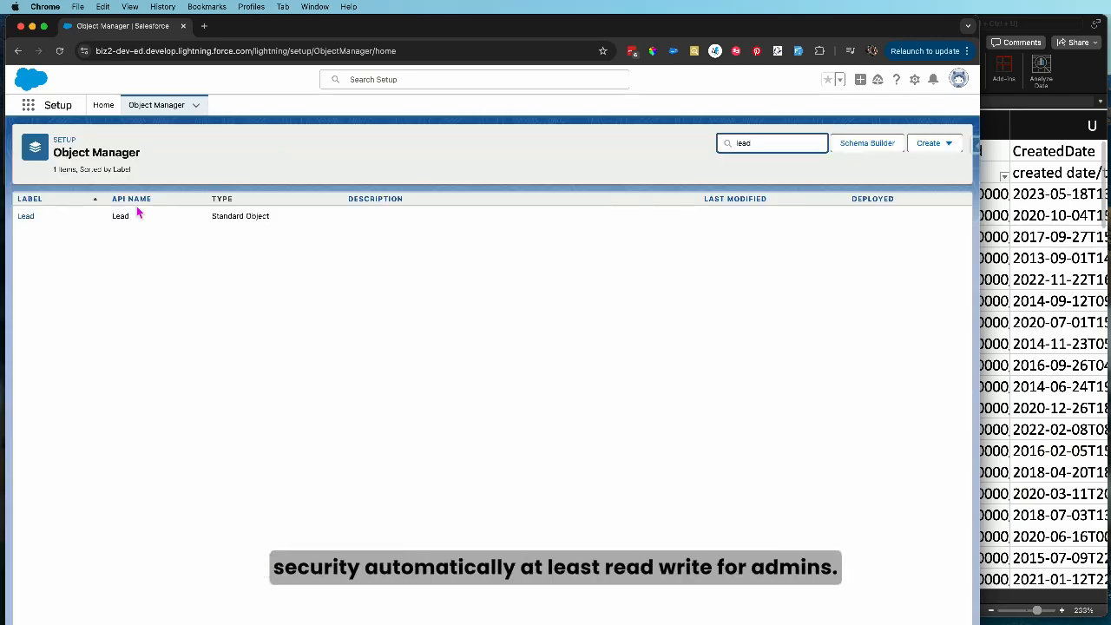
click(31, 216)
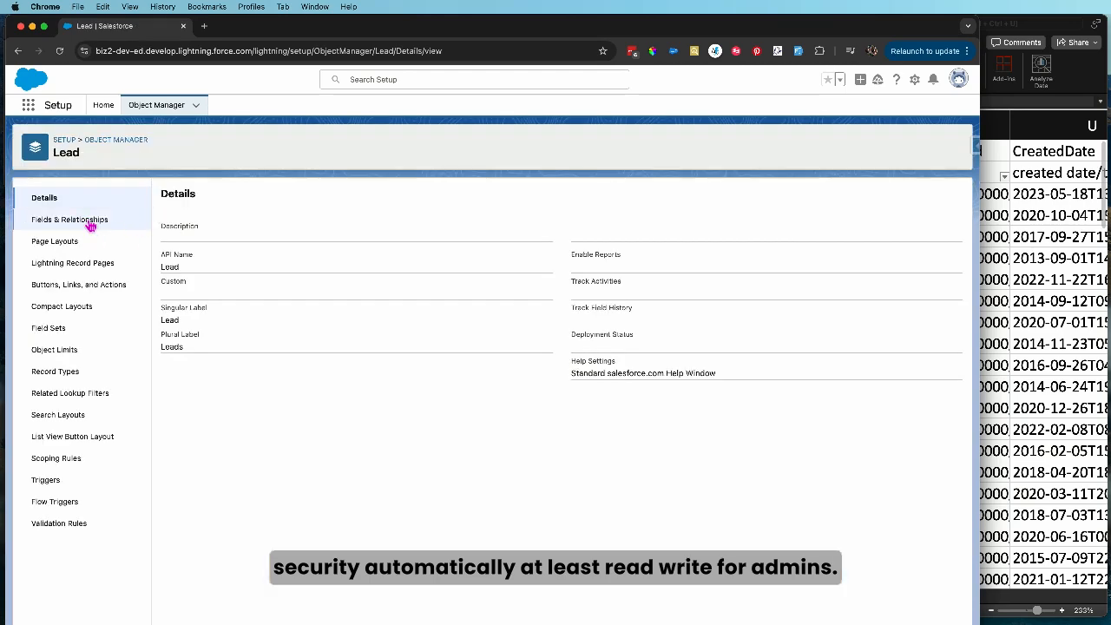
Search the Lead object's fields for "email" and open the Email Opt Out field
click(86, 224)
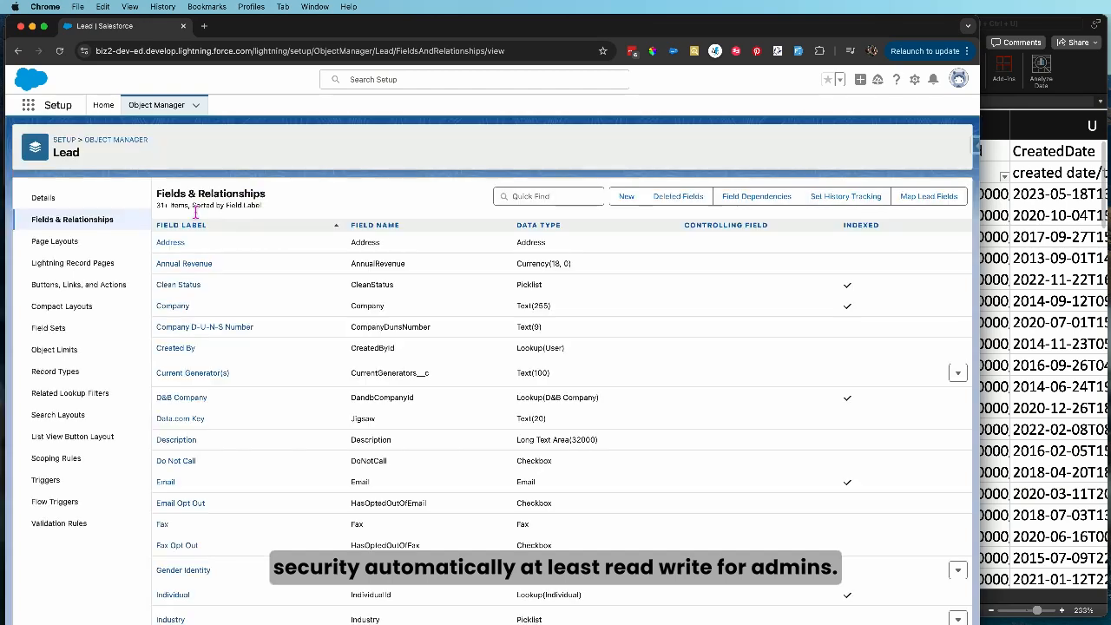
click(546, 195)
text(email)
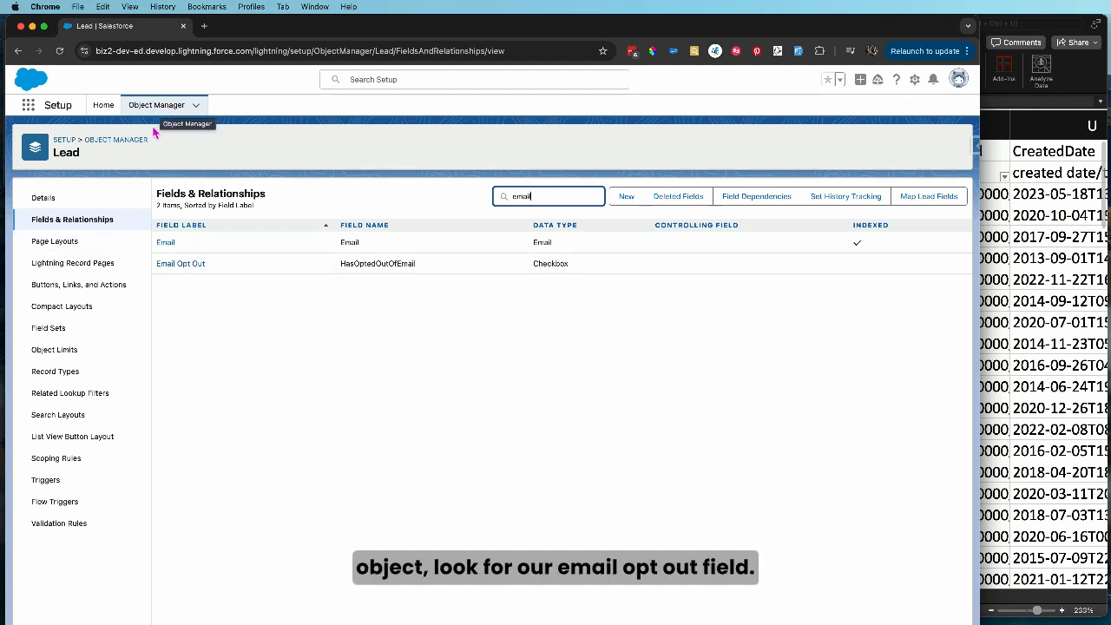
click(186, 266)
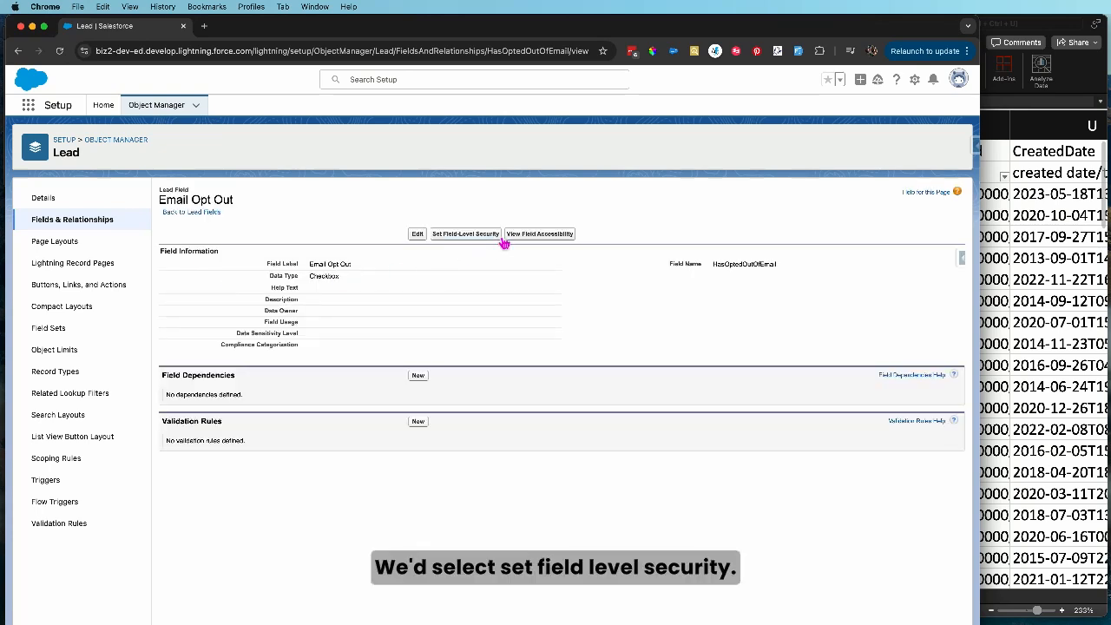
Review the Email Opt Out field-level security for the System Administrator profile, then minimize the browser window
click(474, 243)
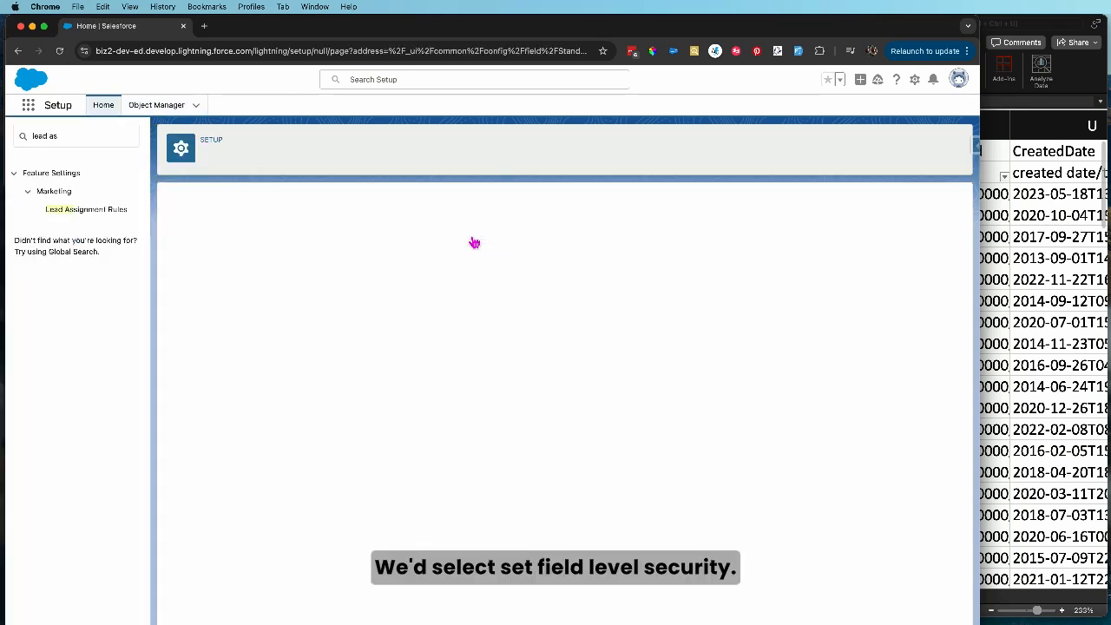
scroll(644, 424, down, 6)
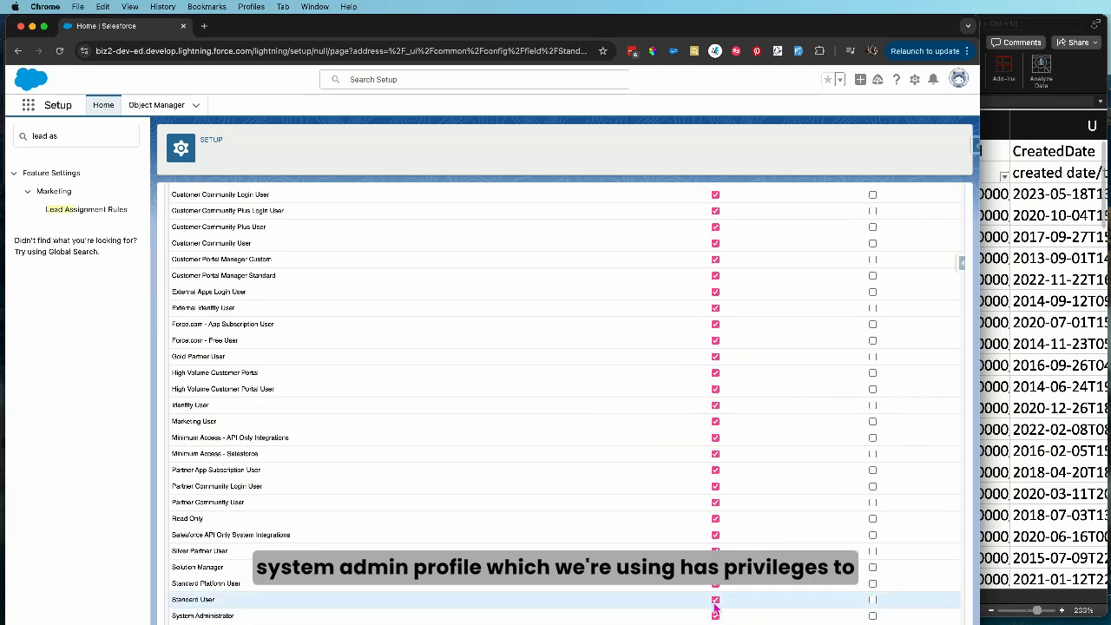
scroll(678, 437, up, 4)
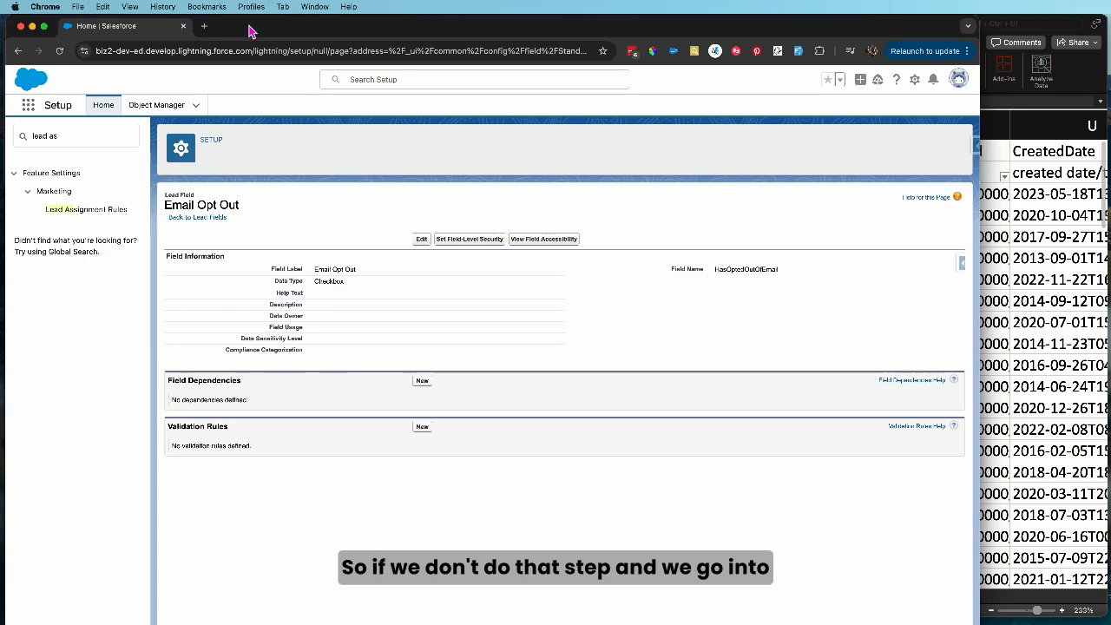
drag(247, 32, 375, 38)
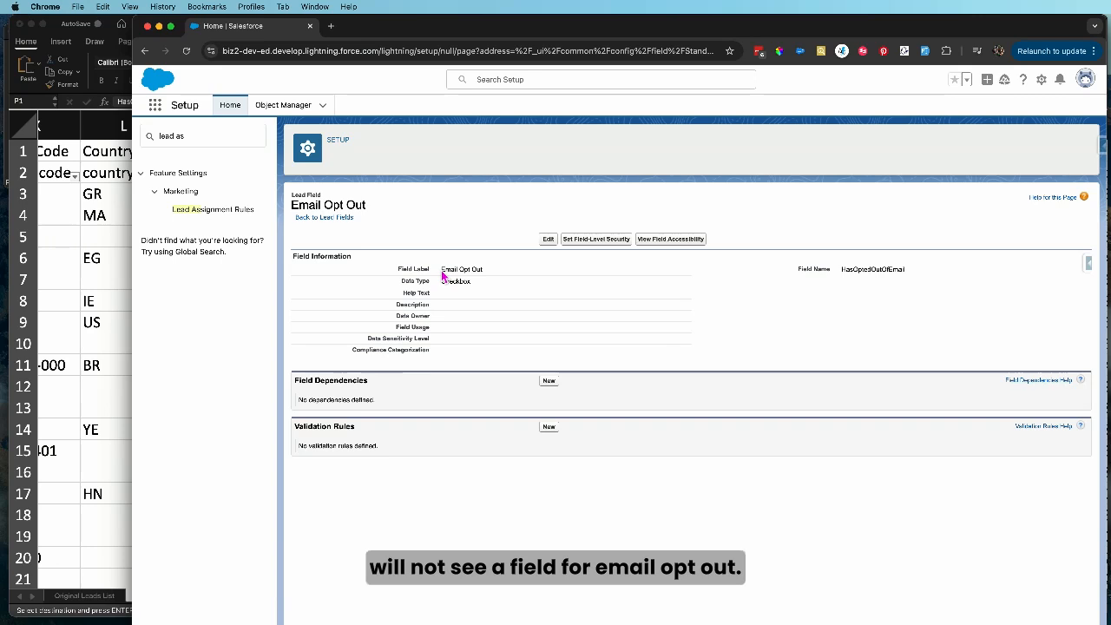
click(159, 26)
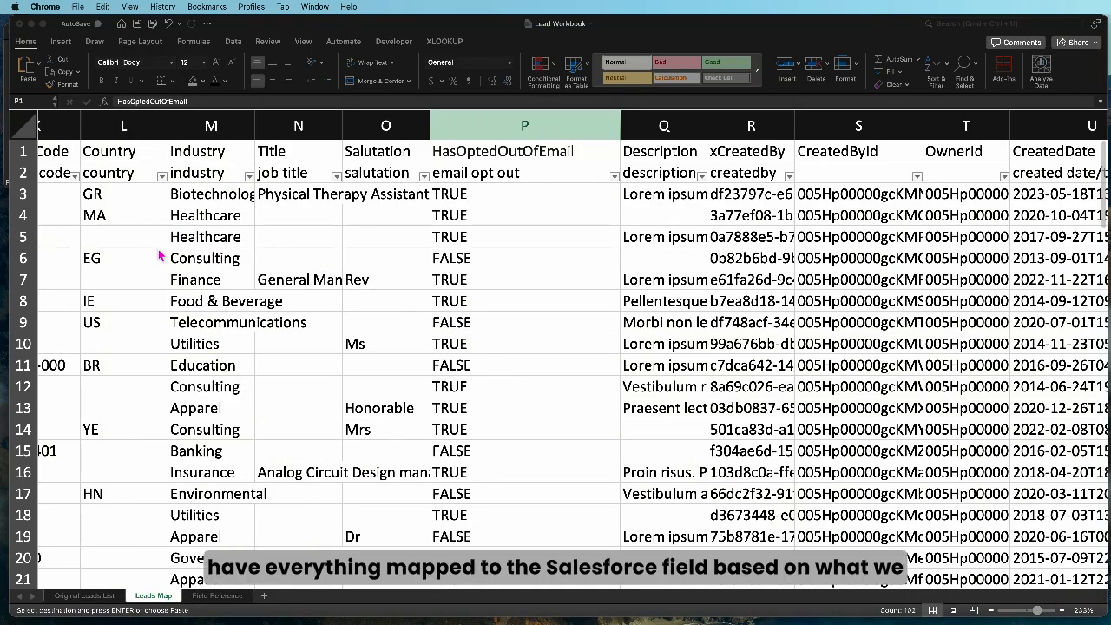
Widen the MobilePhone column on the Leads Map sheet to show its full header and phone numbers
scroll(347, 209, left, 10)
click(438, 152)
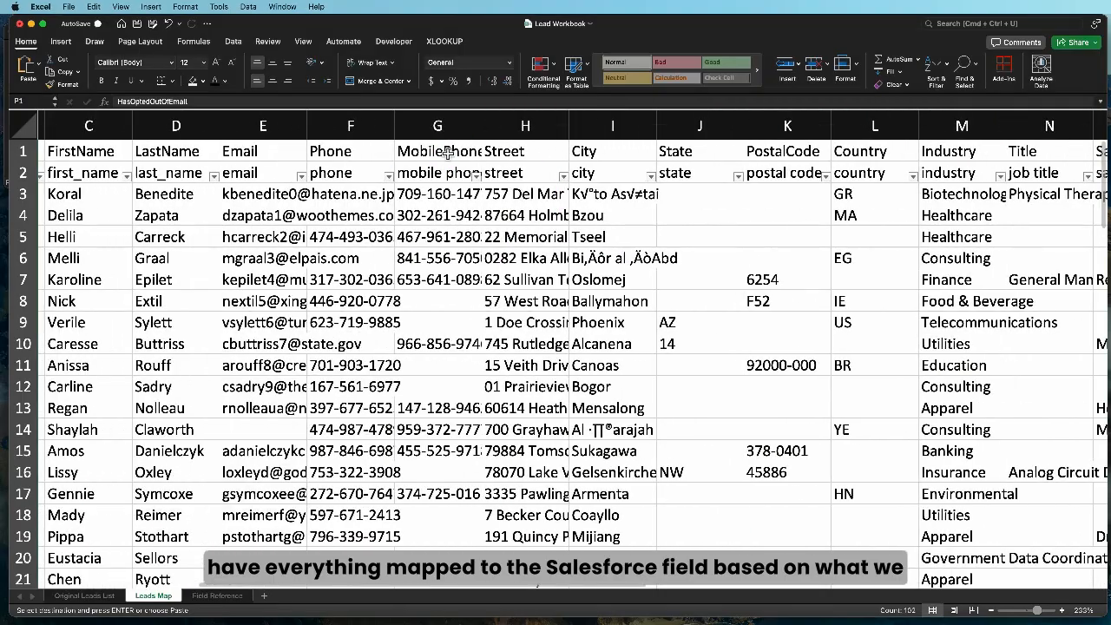
click(446, 174)
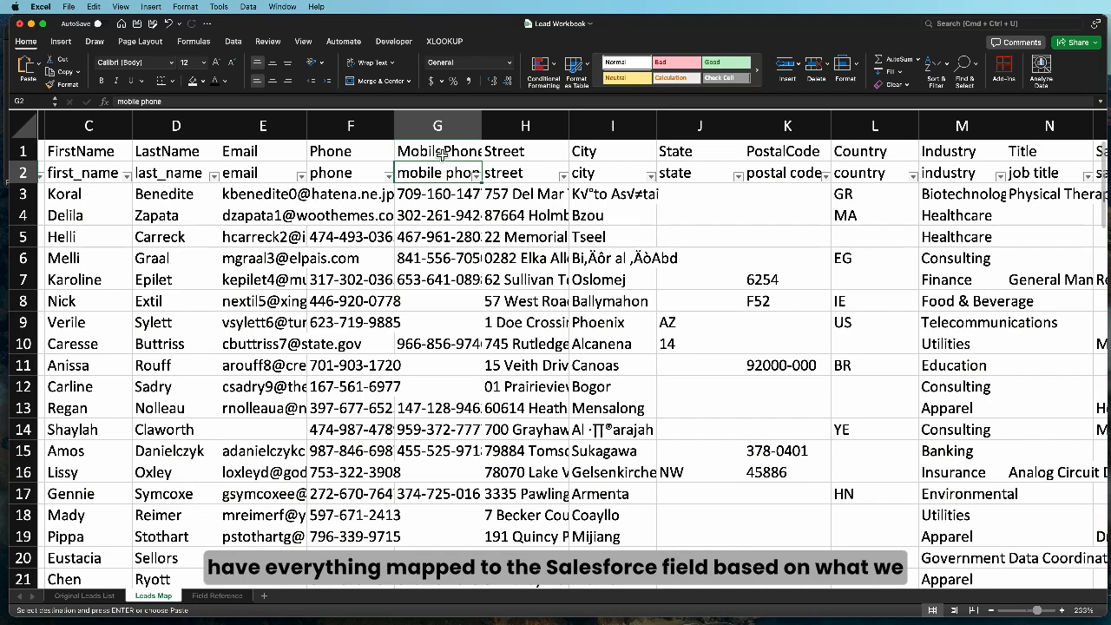
click(441, 152)
drag(482, 125, 530, 126)
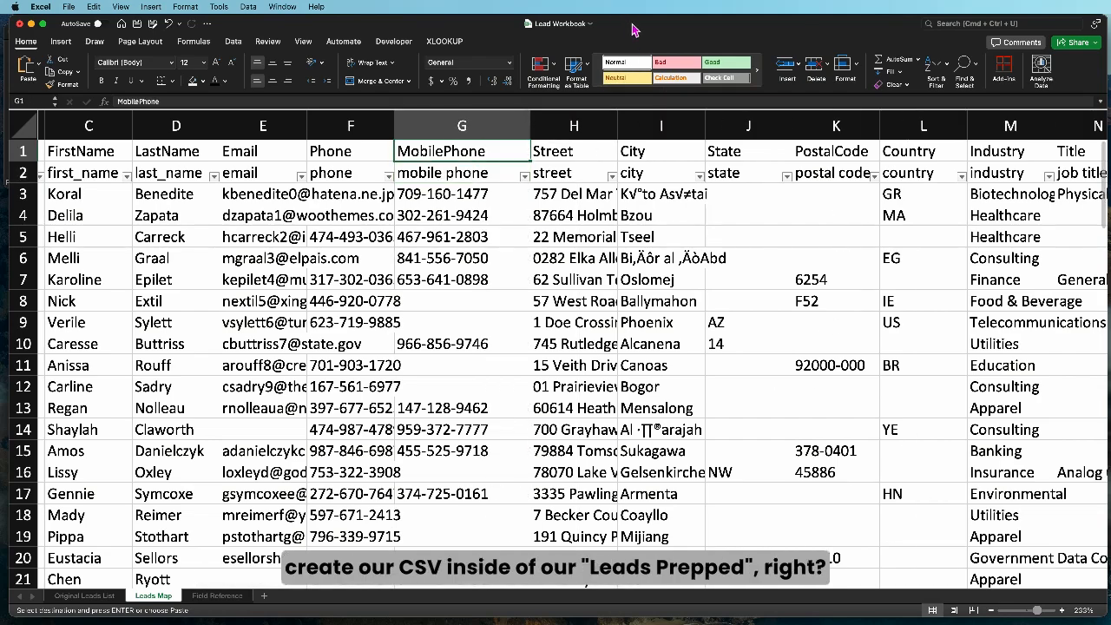
Move the Lead Workbook window aside, bring up the Leads Prepped file and reposition it in front
drag(634, 31, 653, 102)
click(903, 623)
drag(668, 186, 351, 49)
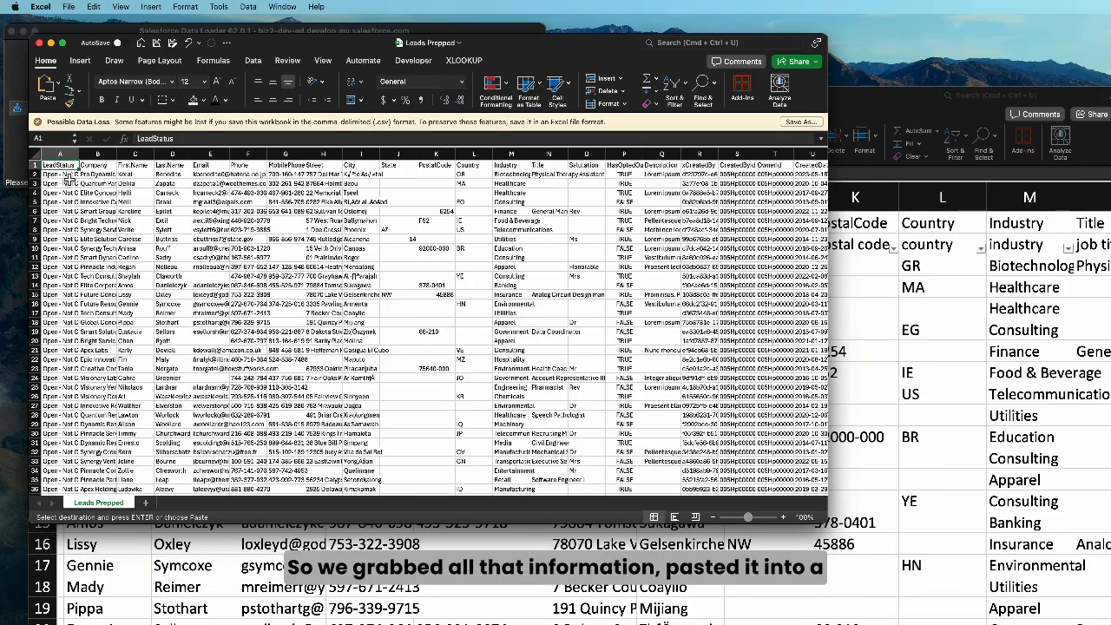
Move the Leads Prepped window aside, switch to Data Loader and start an insert on the Lead object
drag(59, 165, 304, 249)
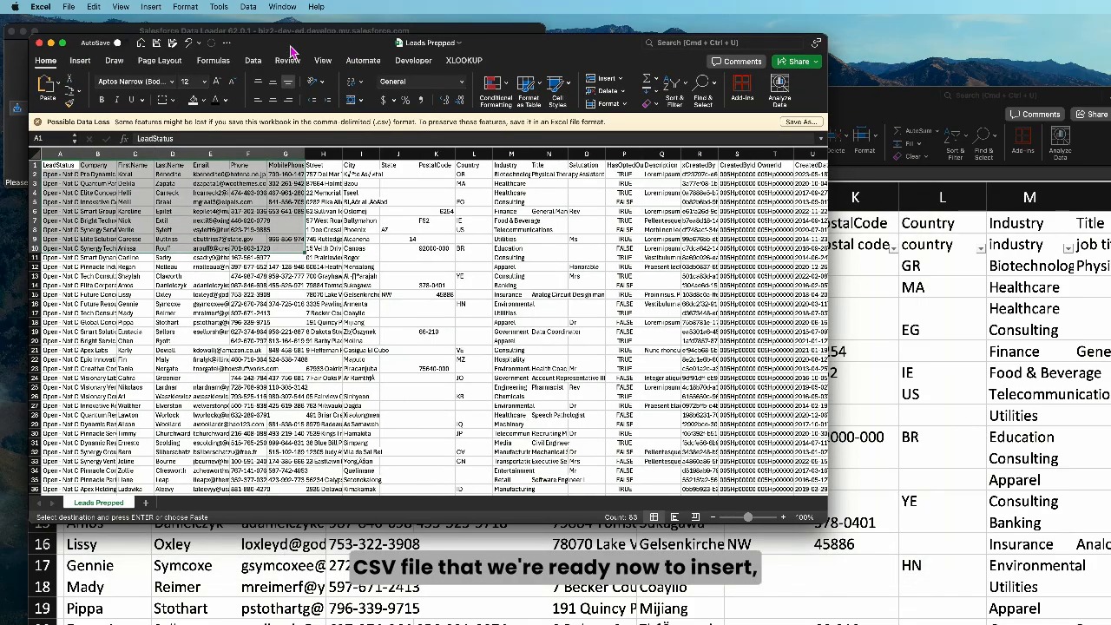
drag(291, 46, 588, 28)
click(124, 49)
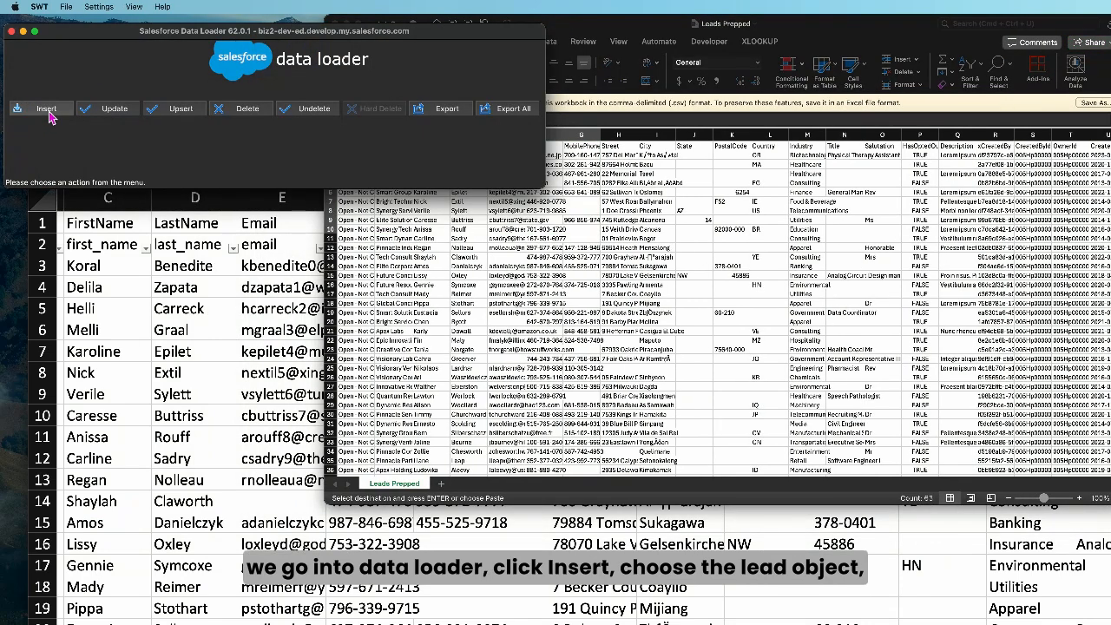
click(45, 109)
text(lead)
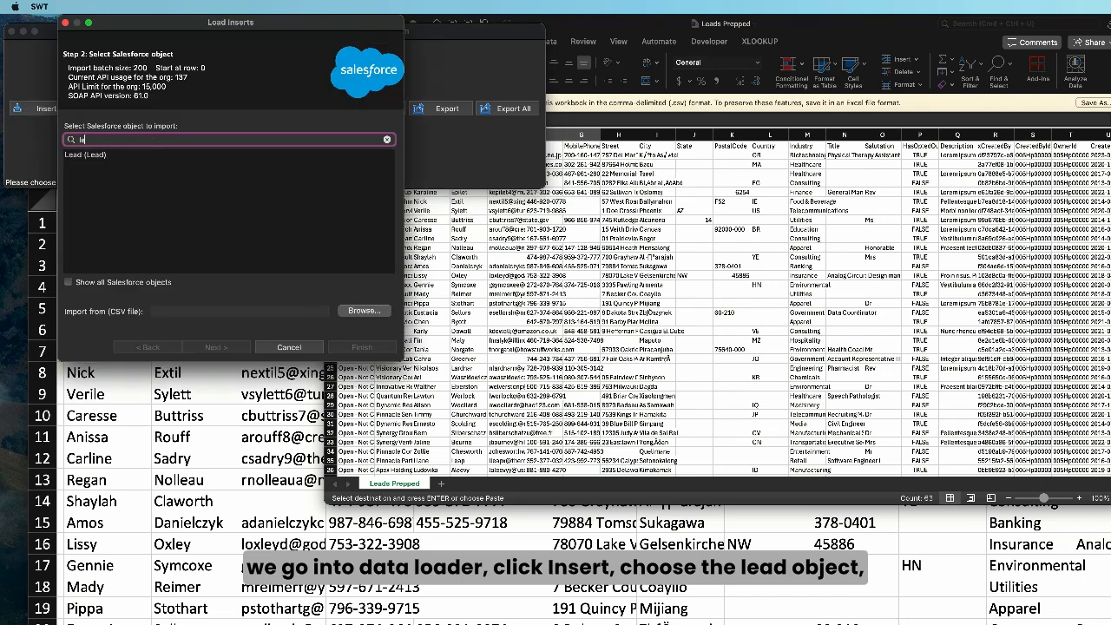
click(117, 157)
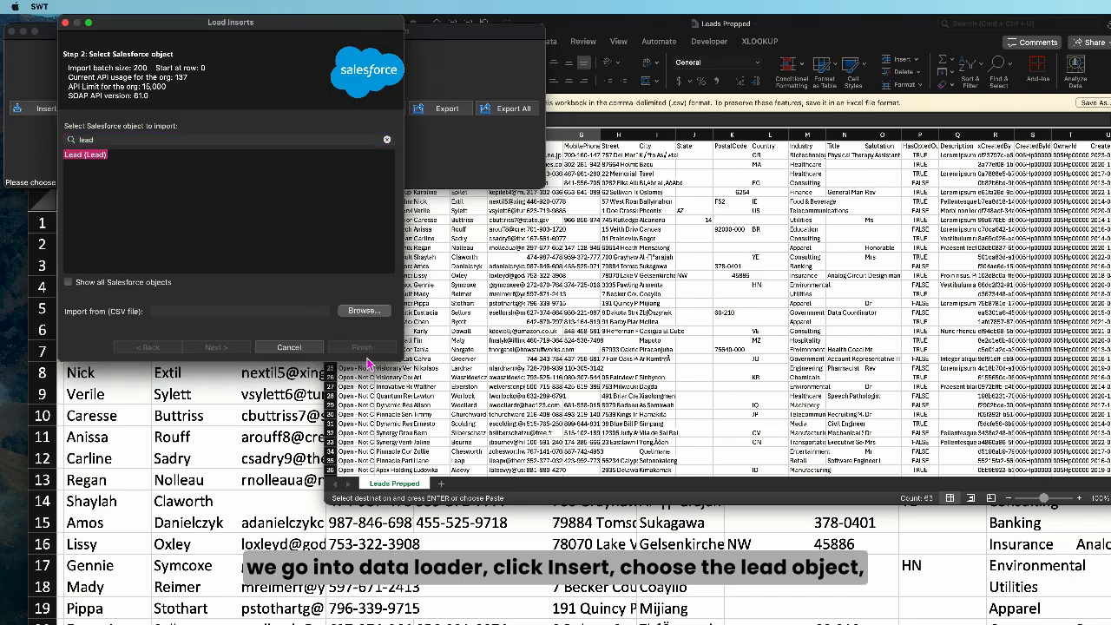
Choose Leads Prepped.csv from the Leads Insert folder as the CSV file to import
click(373, 314)
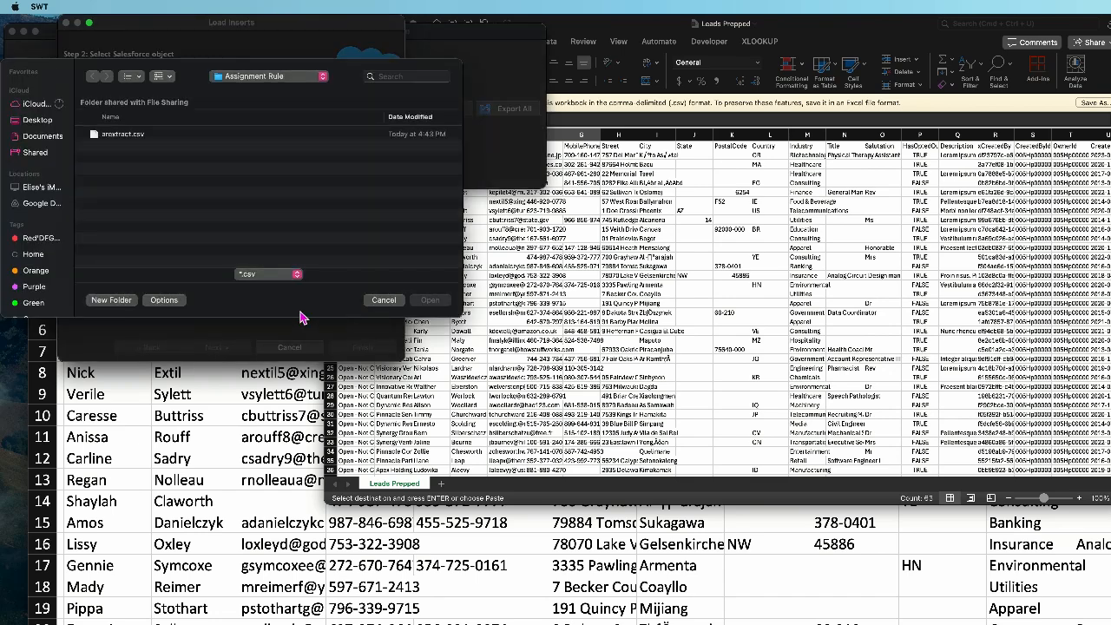
click(257, 78)
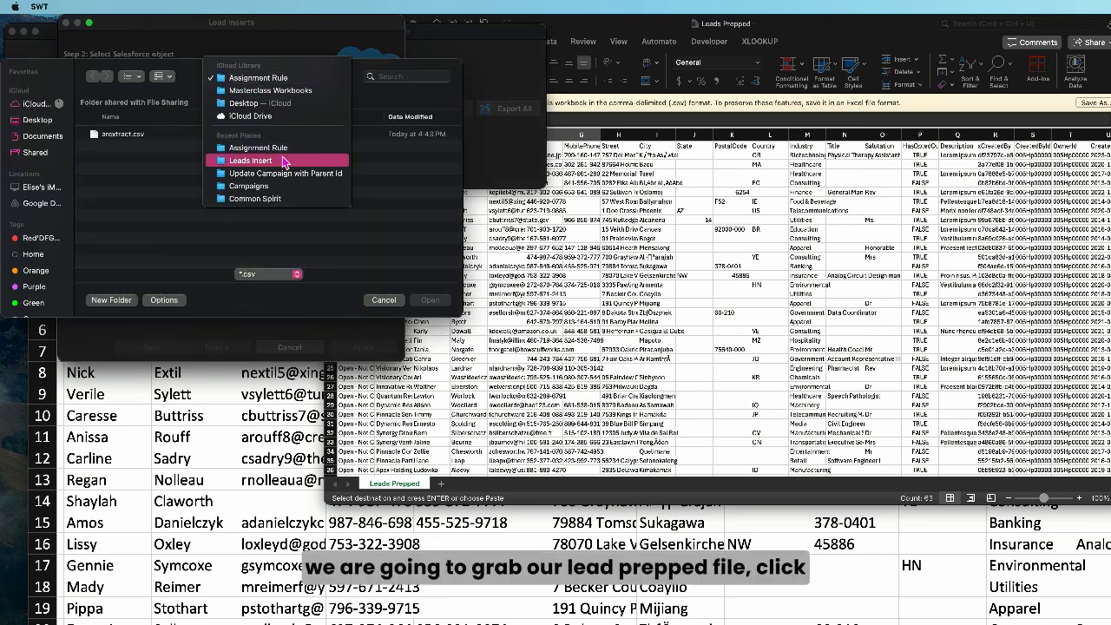
click(260, 161)
click(147, 147)
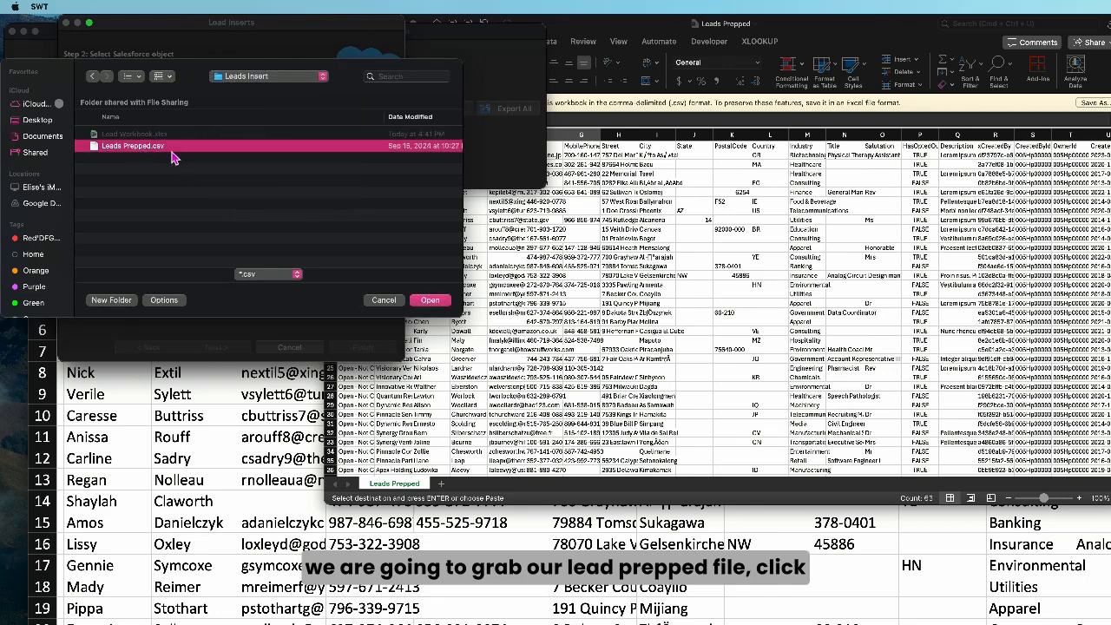
click(430, 300)
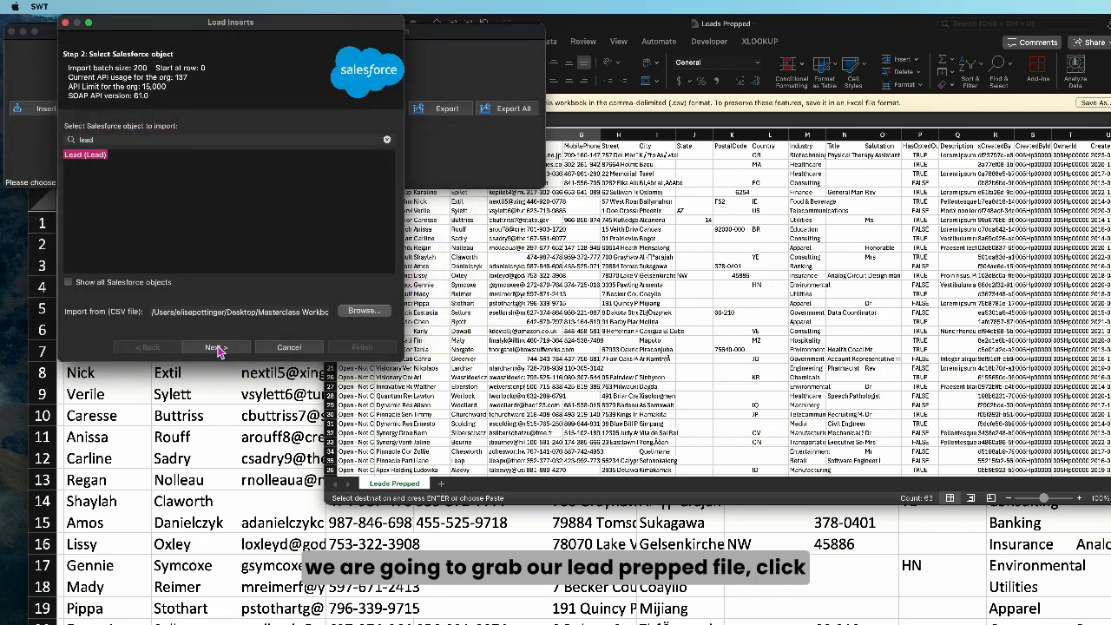
Leave the related-object lookup fields unselected and create a field map that auto-matches the Salesforce fields to the CSV columns
click(223, 349)
click(293, 180)
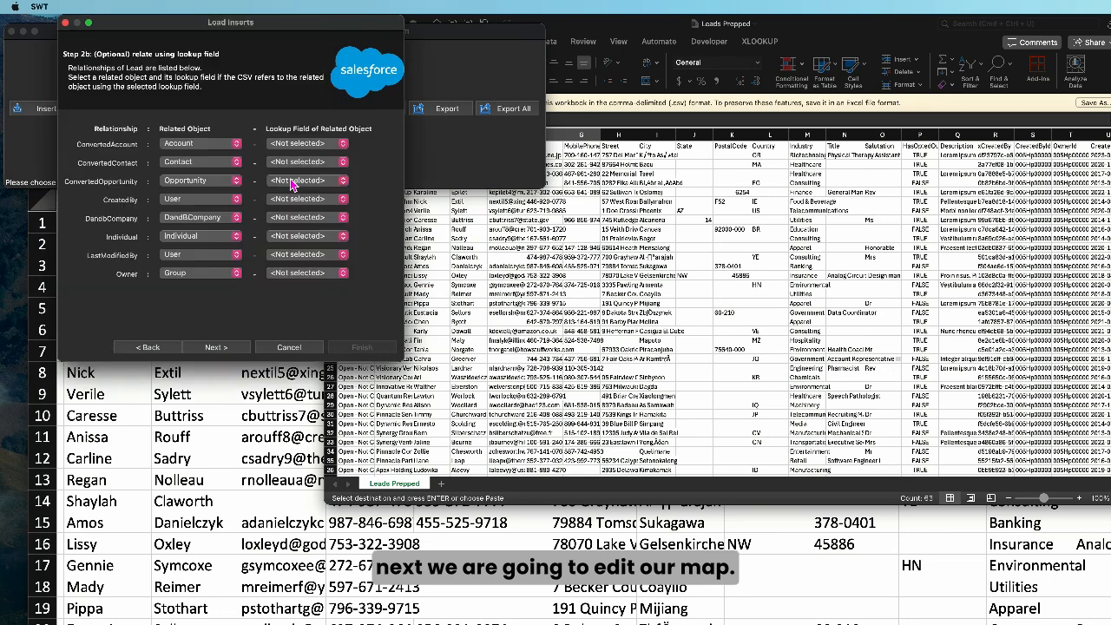
click(216, 348)
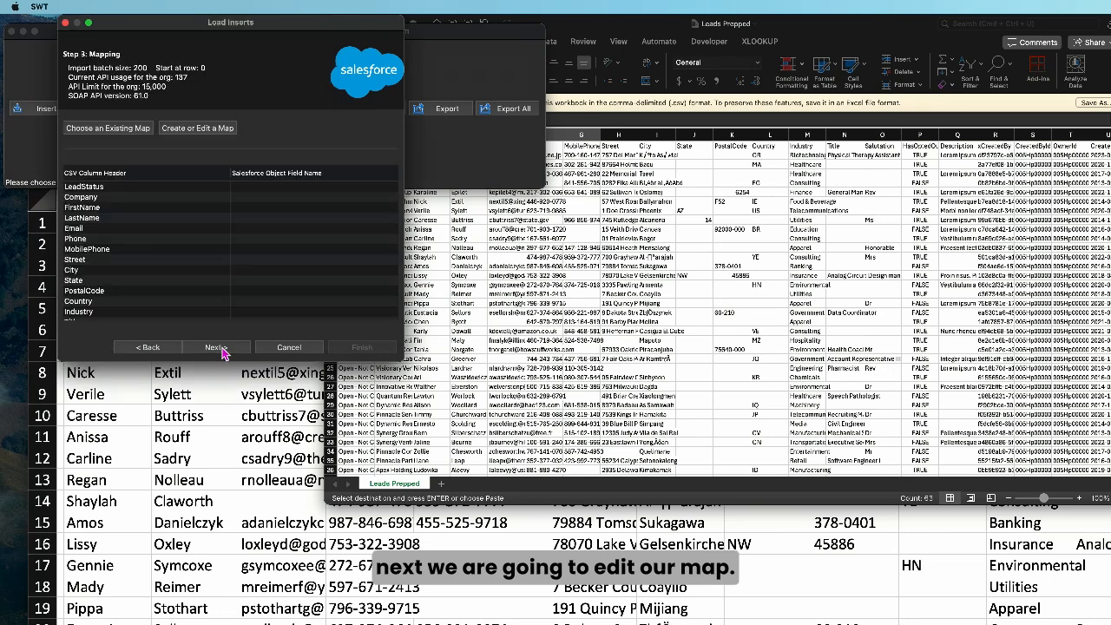
click(210, 131)
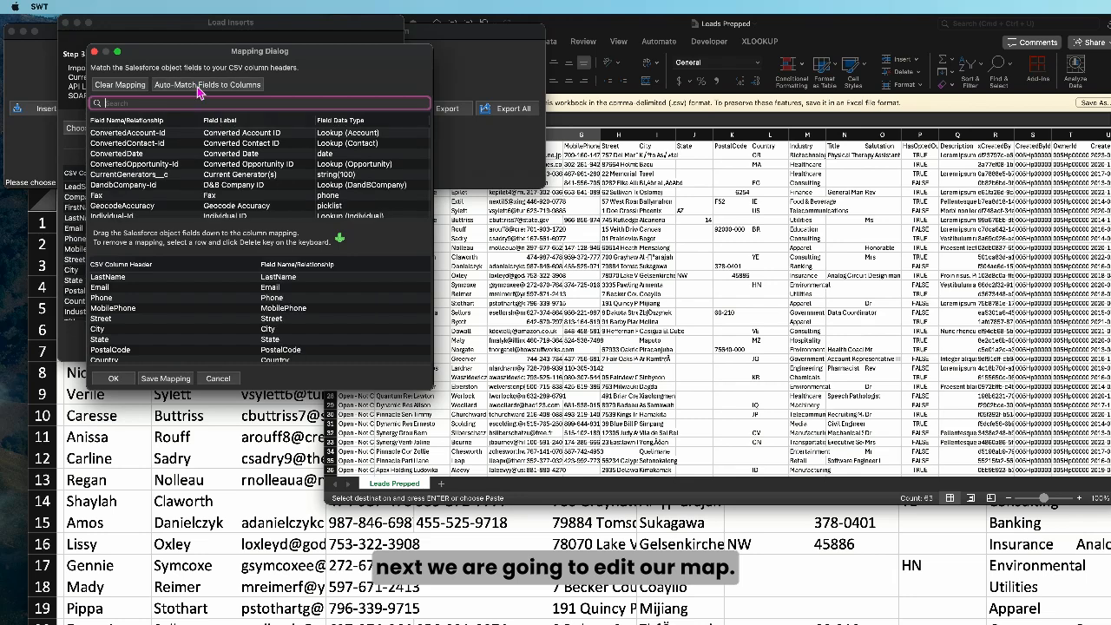
Map the Salesforce Status field to the LeadStatus CSV column
scroll(300, 299, up, 3)
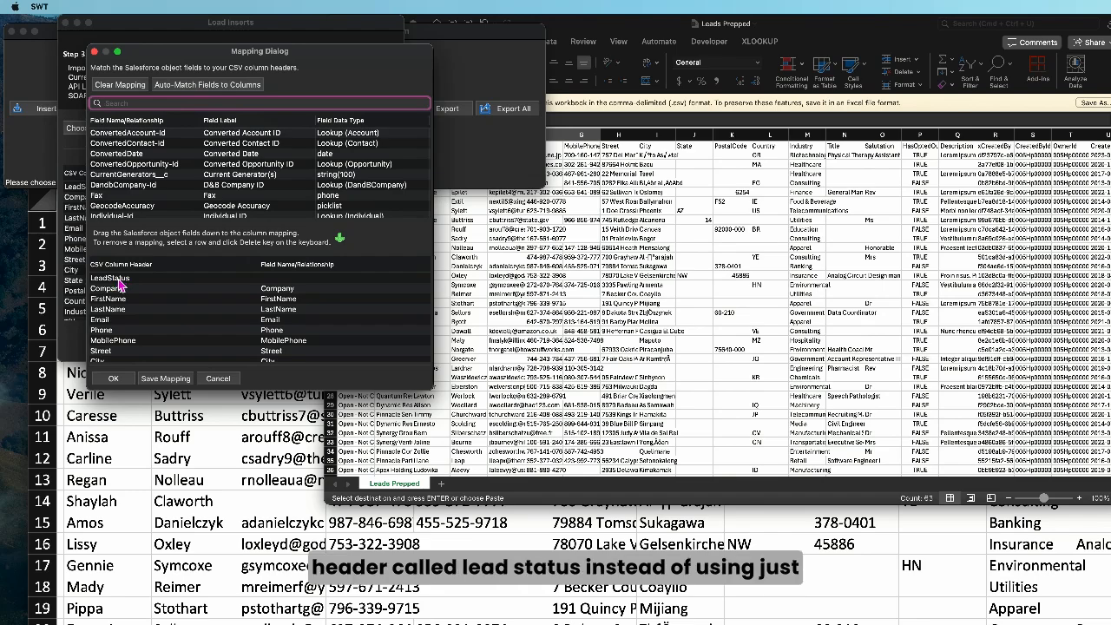
scroll(130, 217, down, 10)
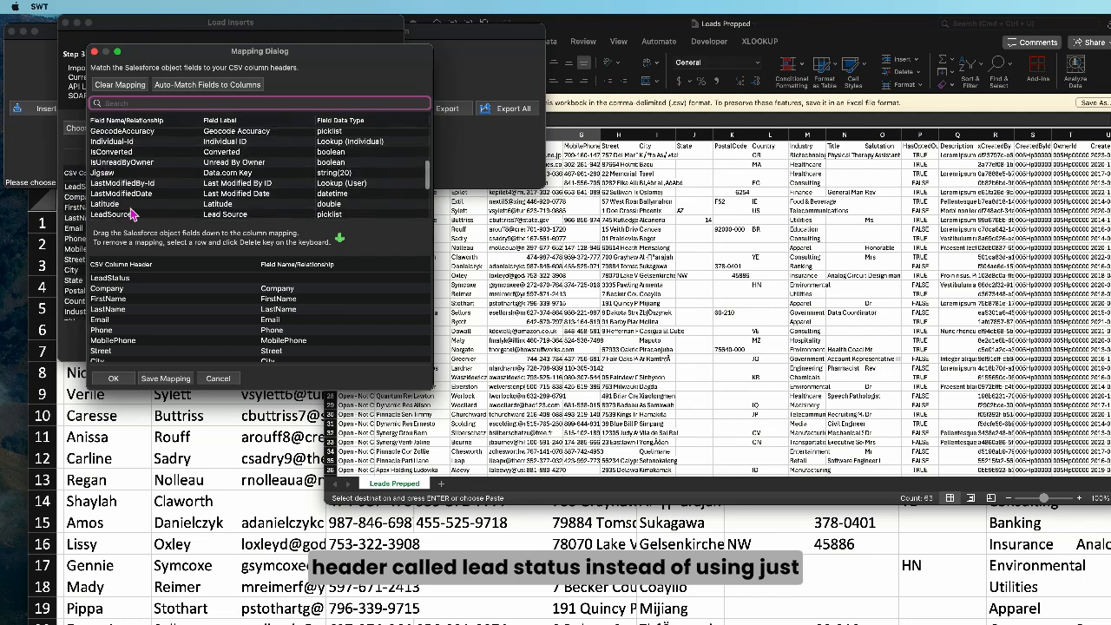
scroll(135, 215, down, 1)
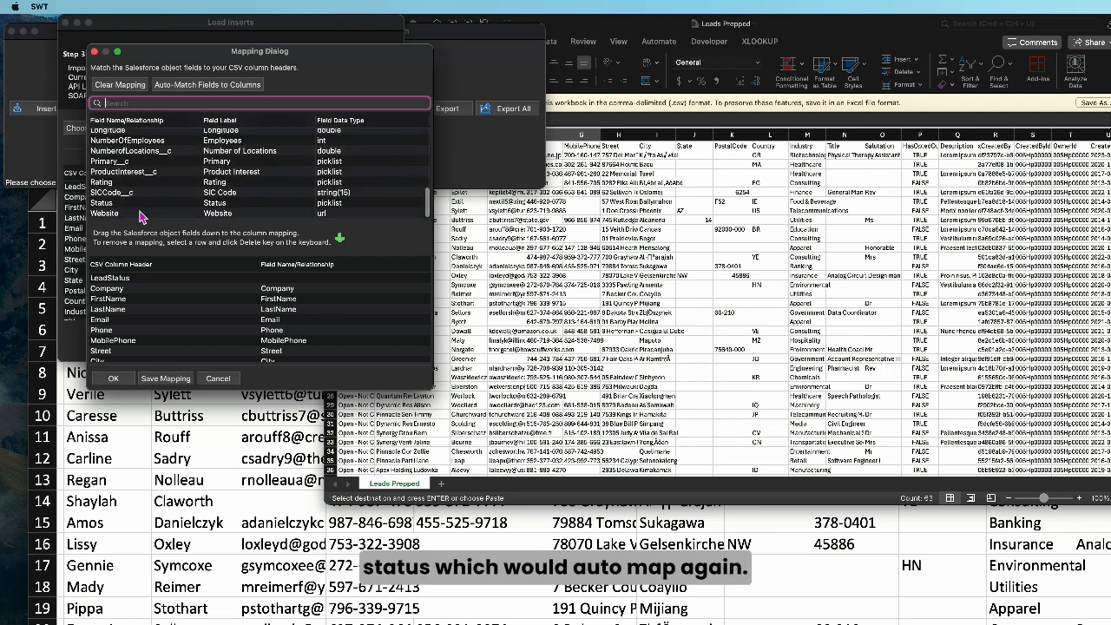
drag(127, 205, 300, 288)
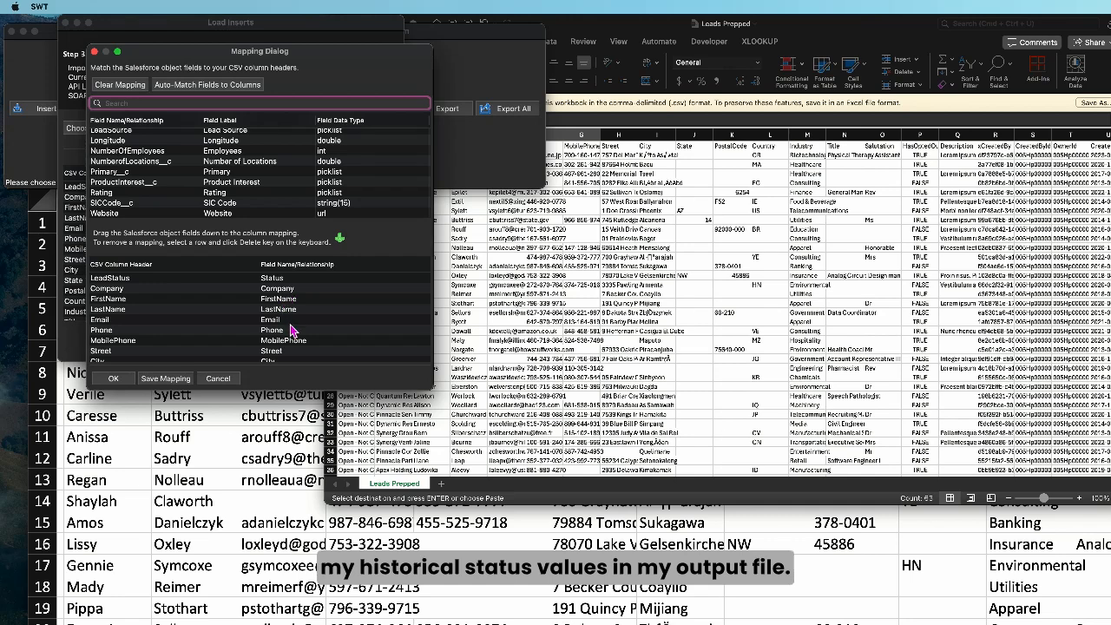
Check the field mapping of every CSV column, accept the map and proceed to the final import step
scroll(291, 330, down, 5)
scroll(292, 330, down, 5)
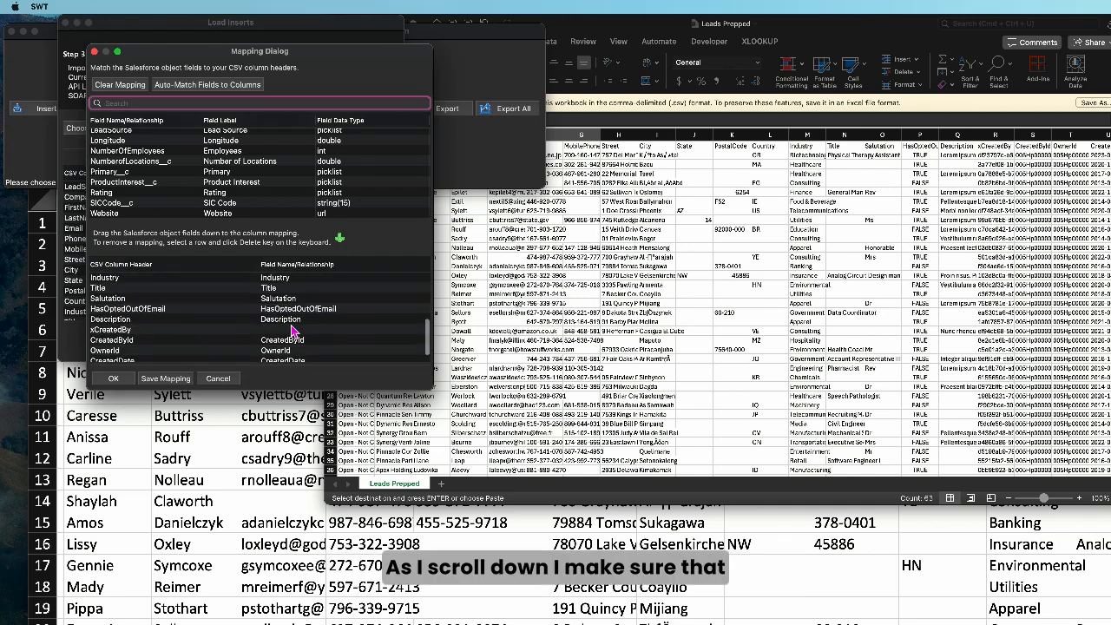
scroll(291, 330, up, 10)
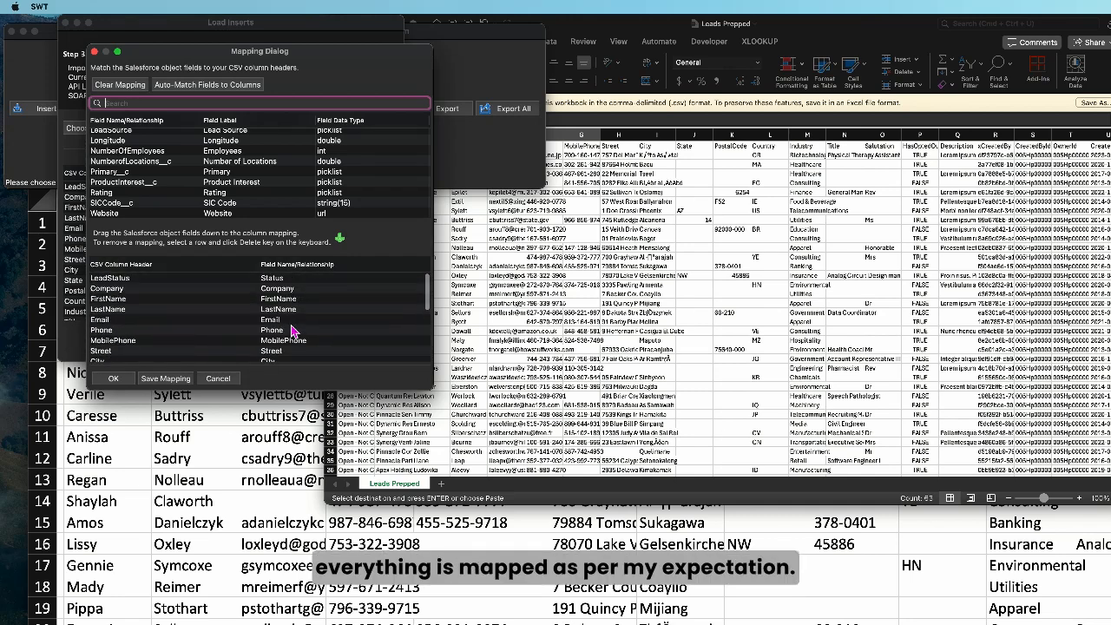
click(113, 382)
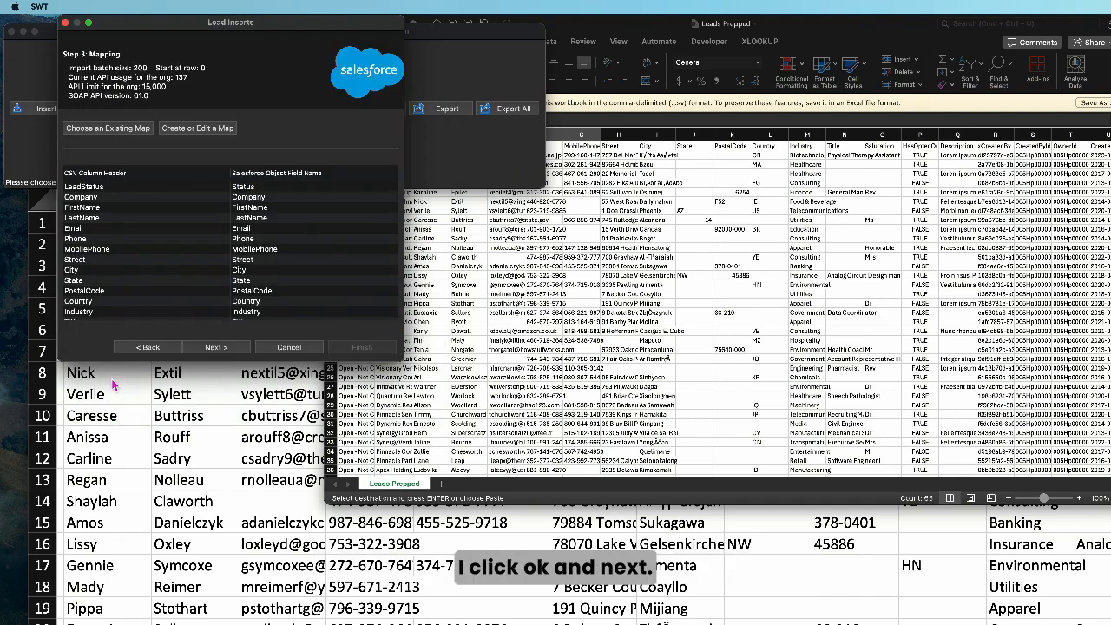
click(217, 349)
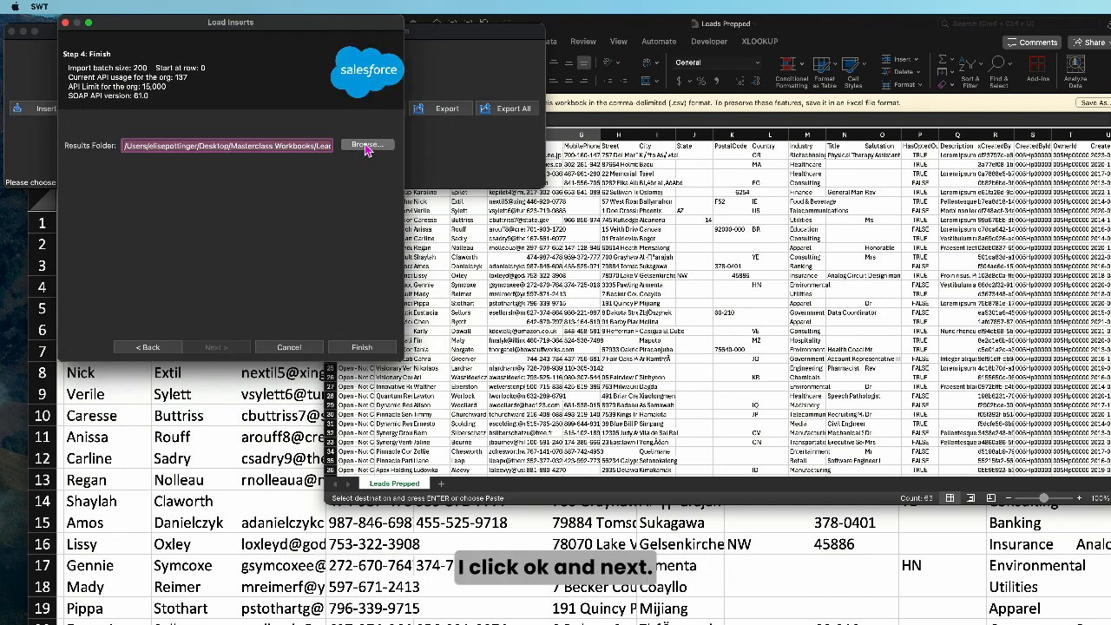
Set the results folder to Leads Insert and run the lead insert
click(367, 145)
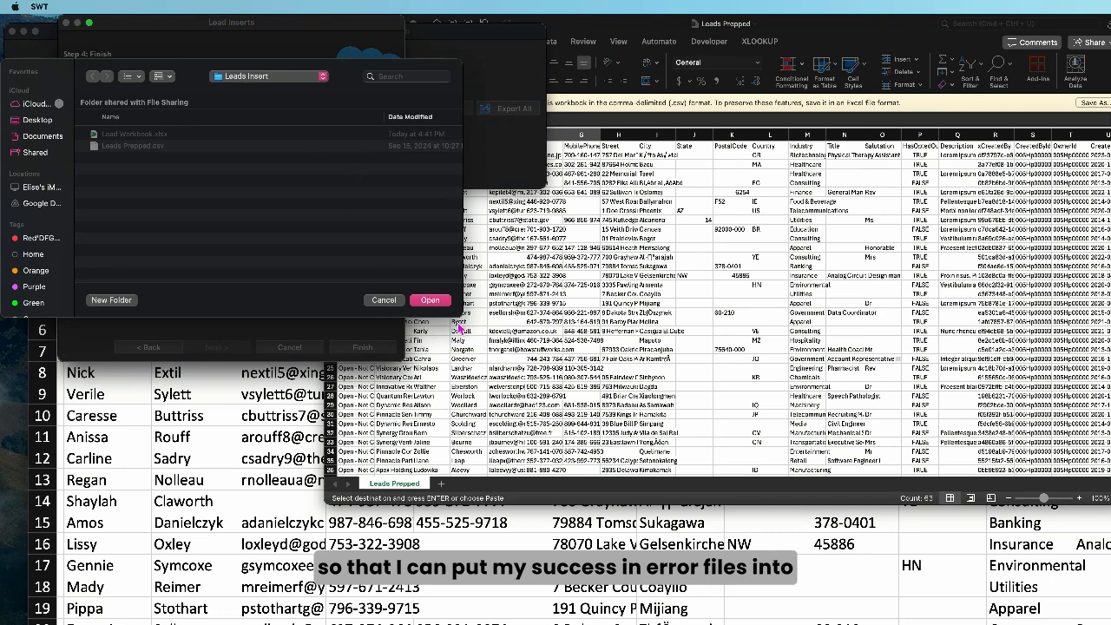
click(430, 302)
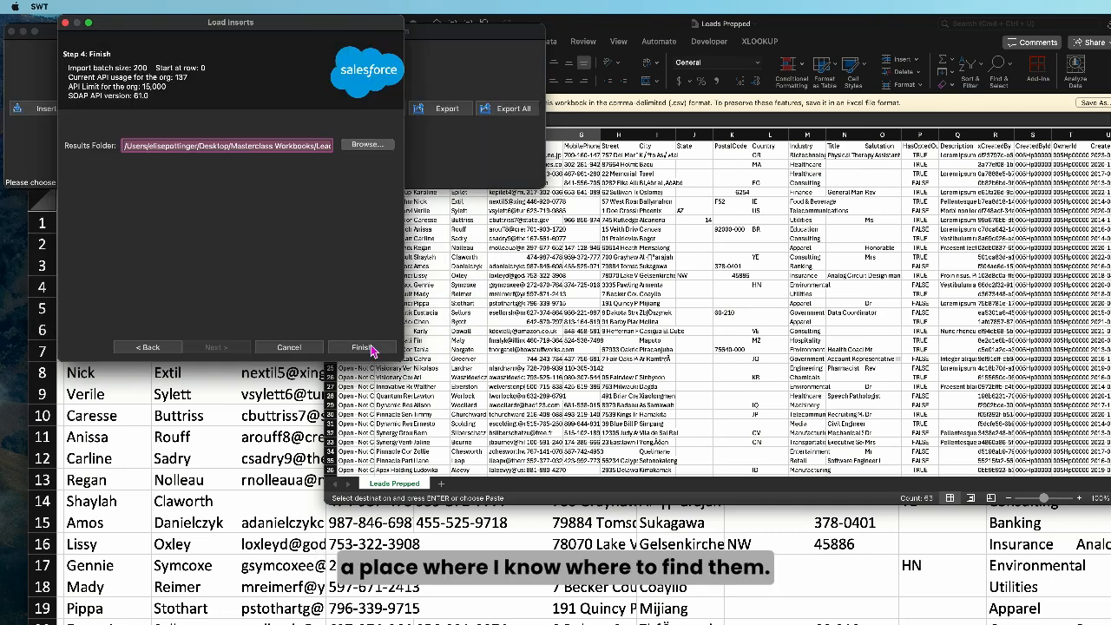
click(367, 347)
click(776, 296)
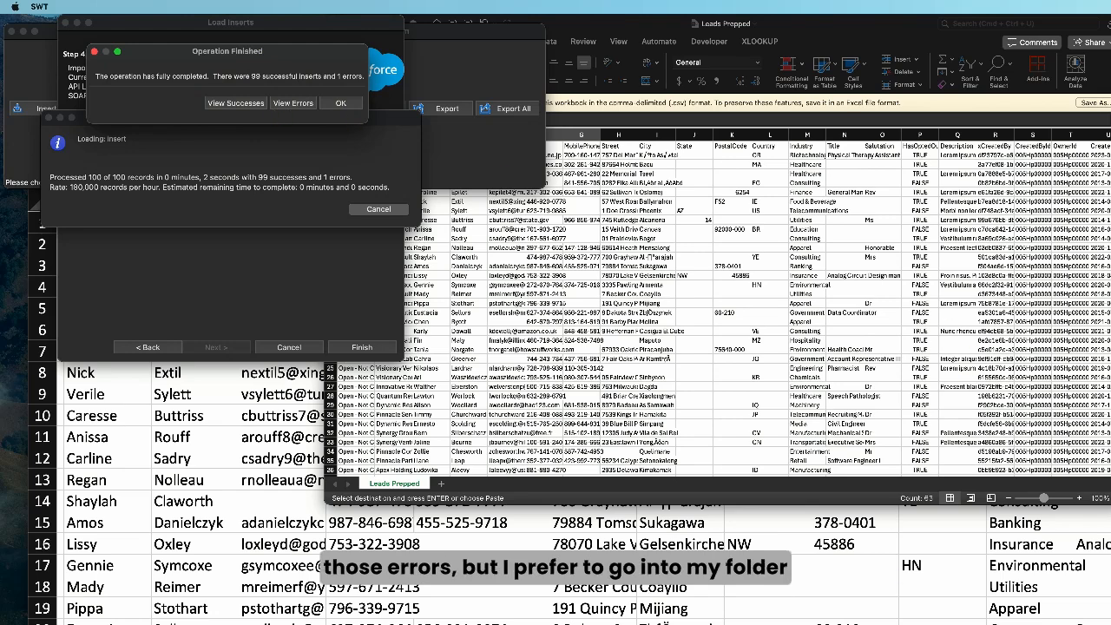
Open the Leads Insert folder in Finder and rename the success results file as Lead Success.csv
click(964, 621)
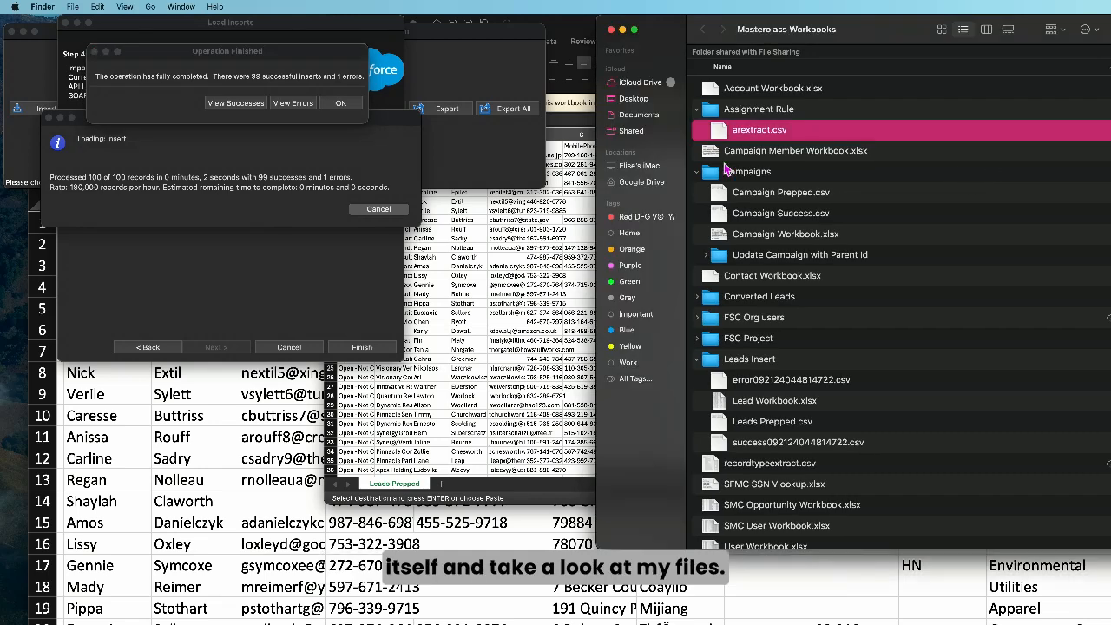
double_click(740, 366)
double_click(764, 29)
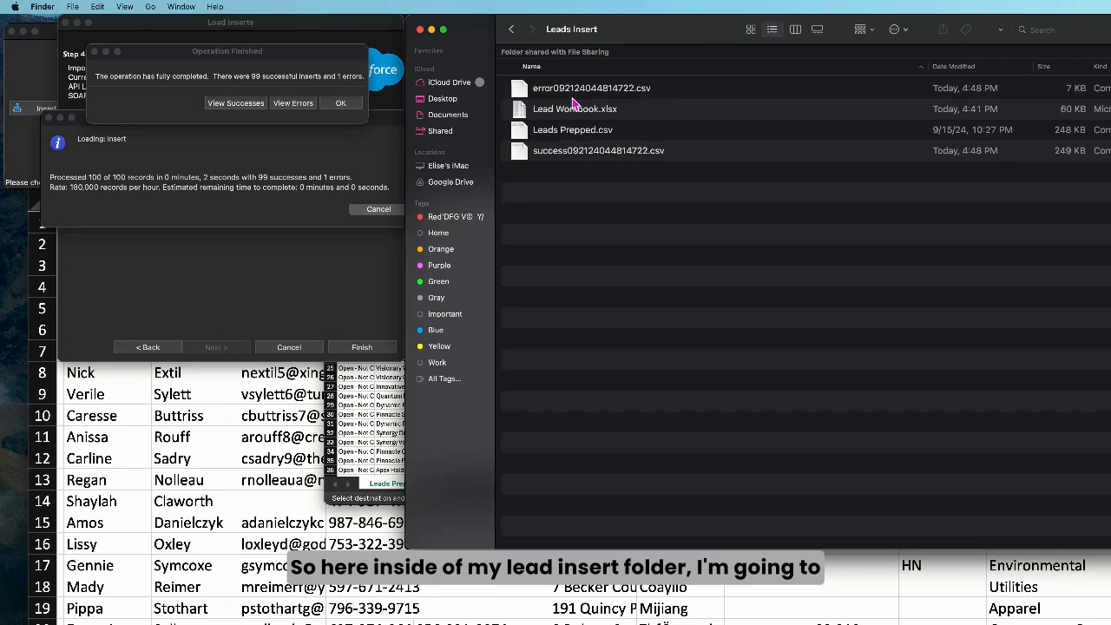
click(598, 154)
right_click(598, 154)
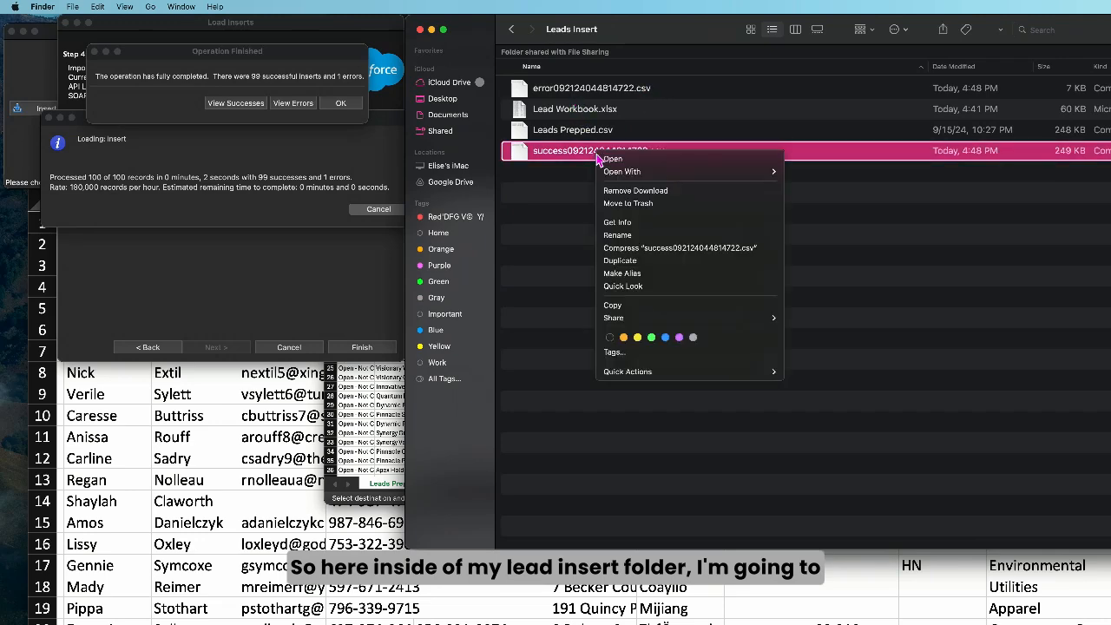
click(629, 236)
text(Lead Success)
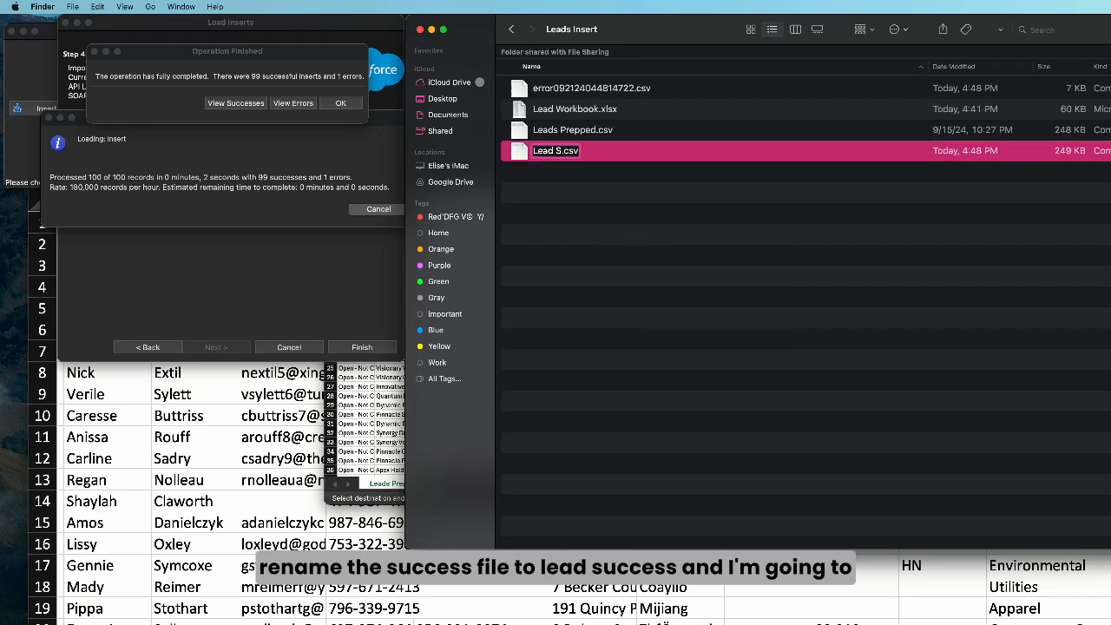
Open error092124044814722.csv in Excel, reposition and enlarge it, and examine the rejected lead's ERROR value and record details
double_click(559, 89)
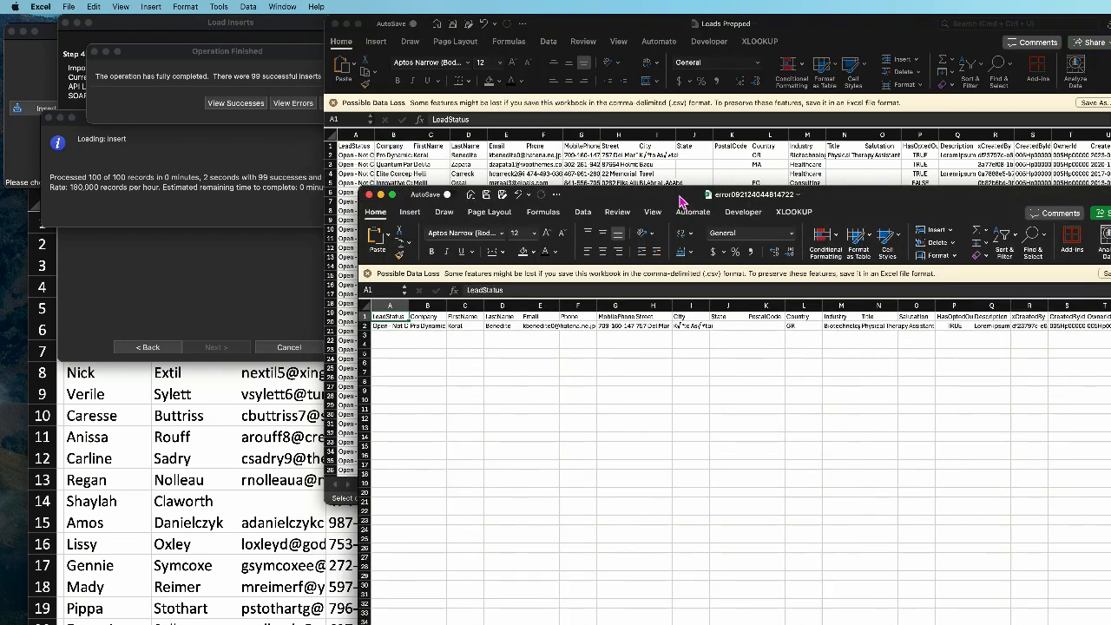
drag(682, 202, 493, 50)
drag(877, 502, 899, 511)
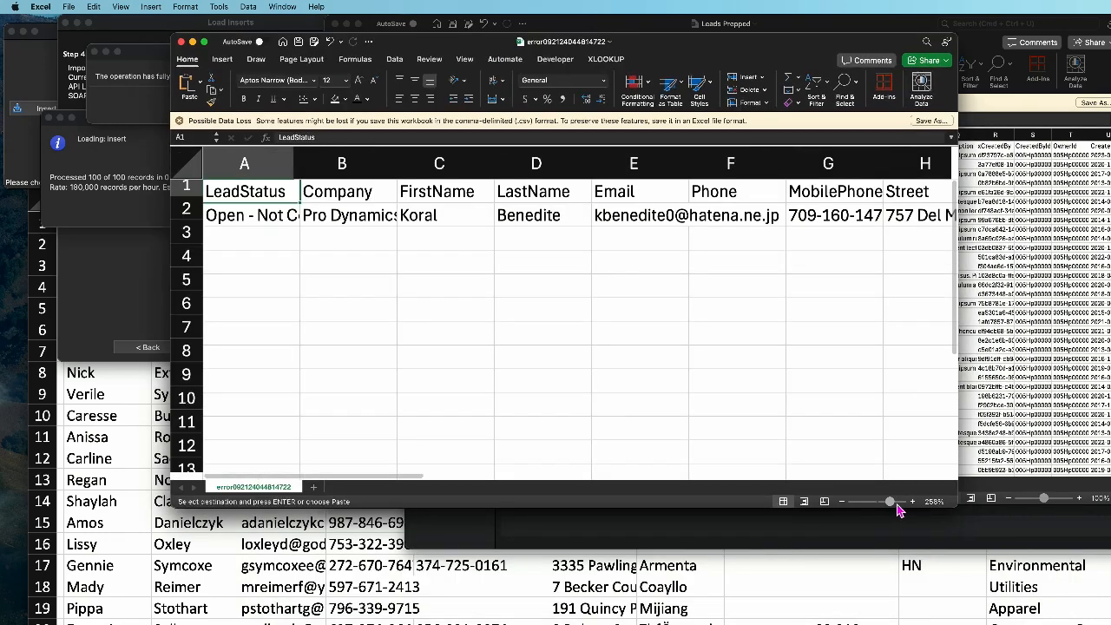
scroll(754, 357, right, 15)
scroll(753, 357, left, 5)
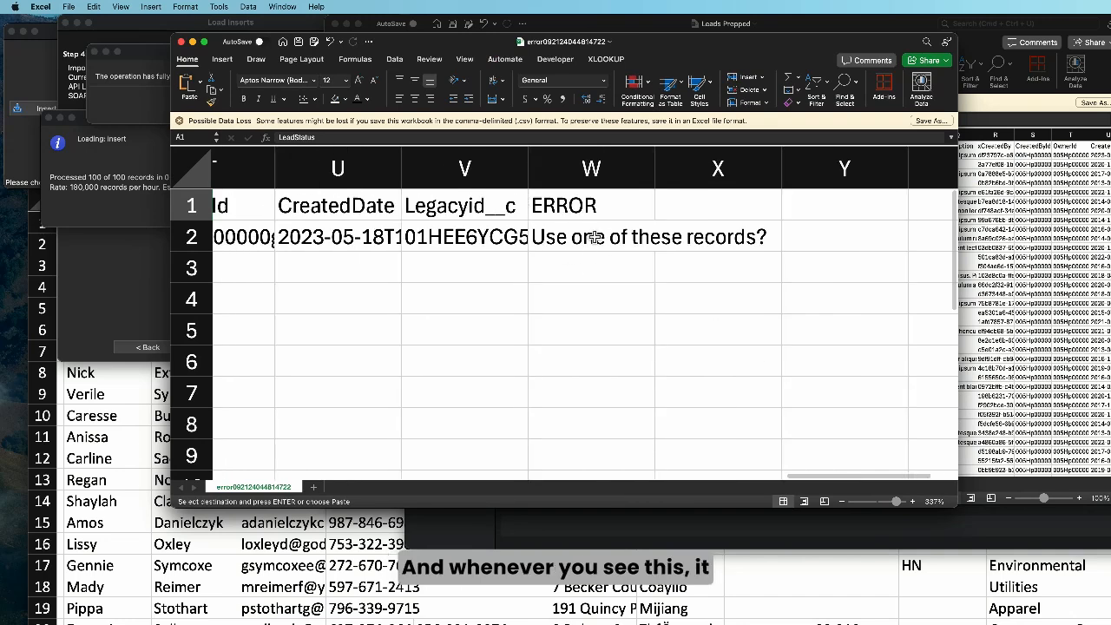
click(596, 238)
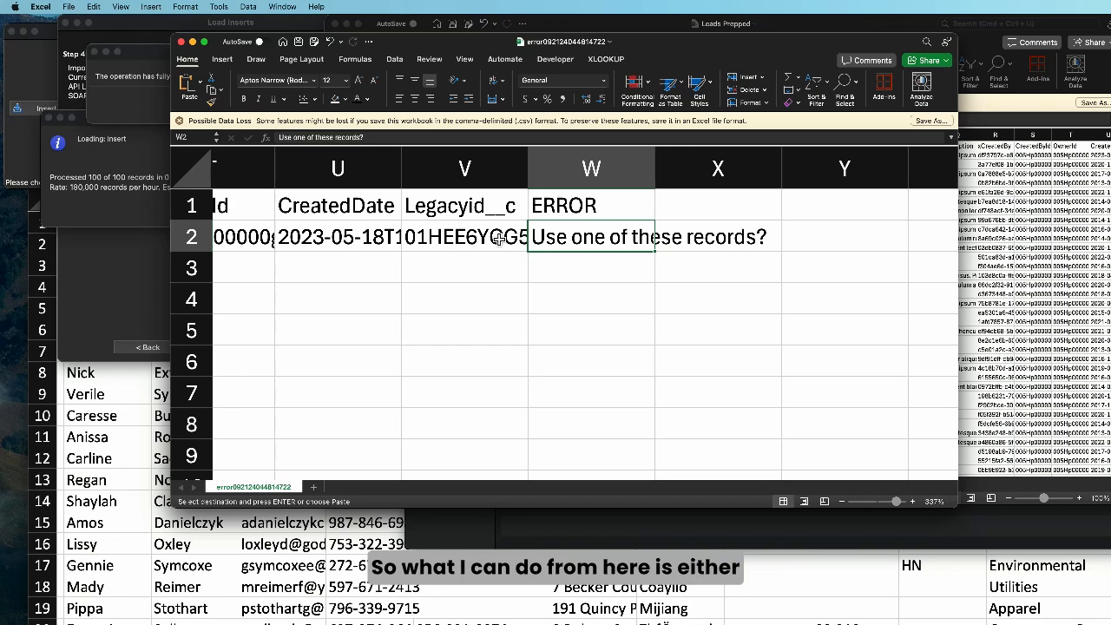
scroll(499, 239, left, 15)
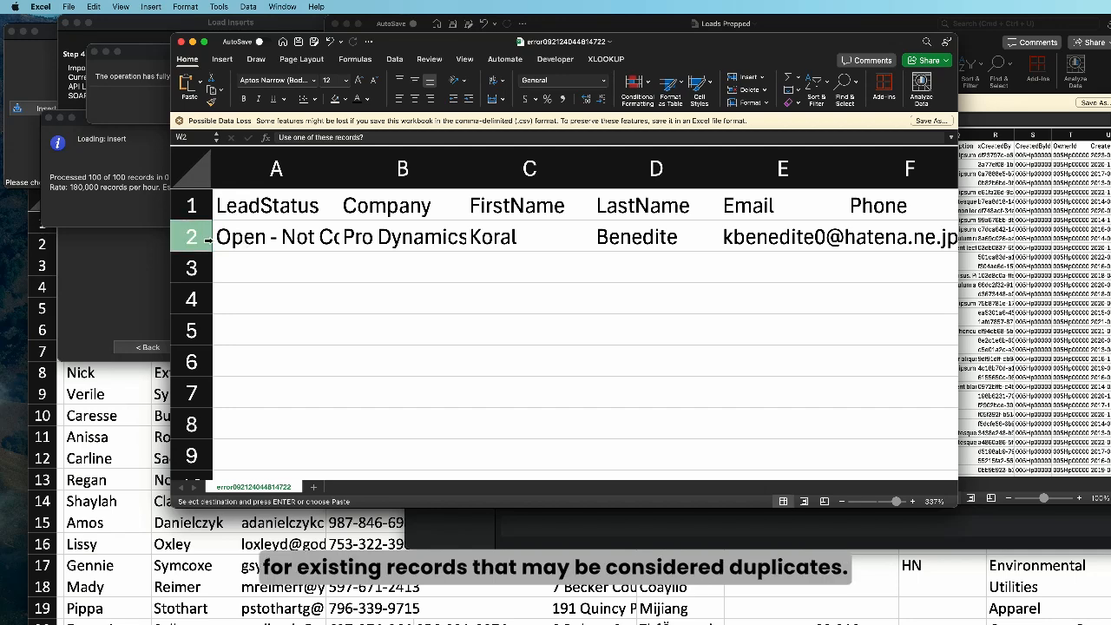
Minimize the error file, close Leads Prepped, and open Lead Success.csv from the Leads Insert folder
click(192, 41)
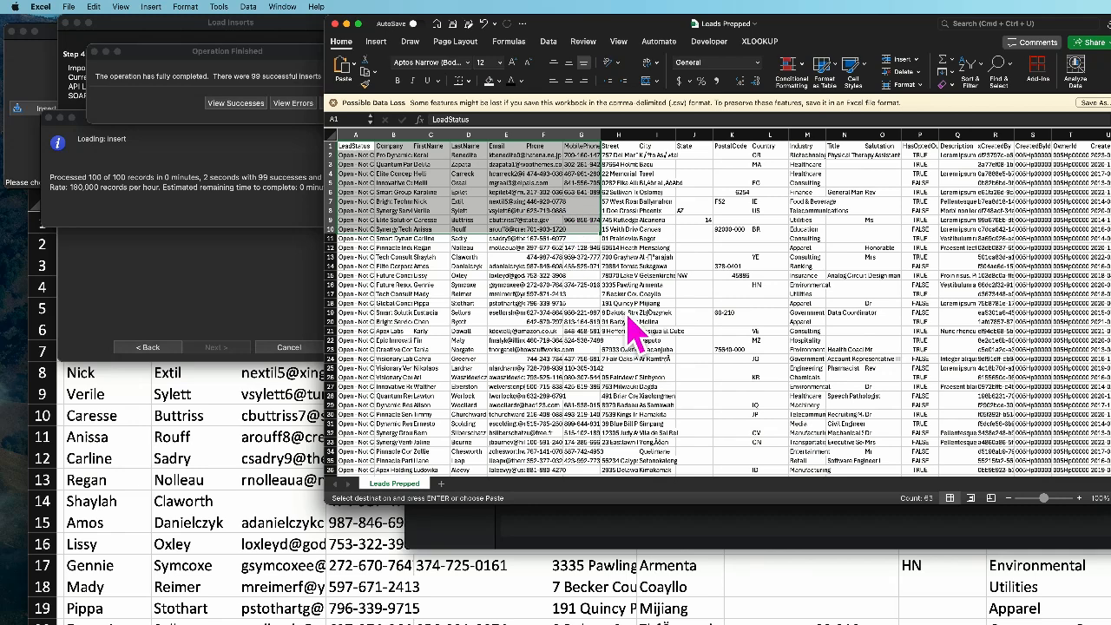
click(336, 24)
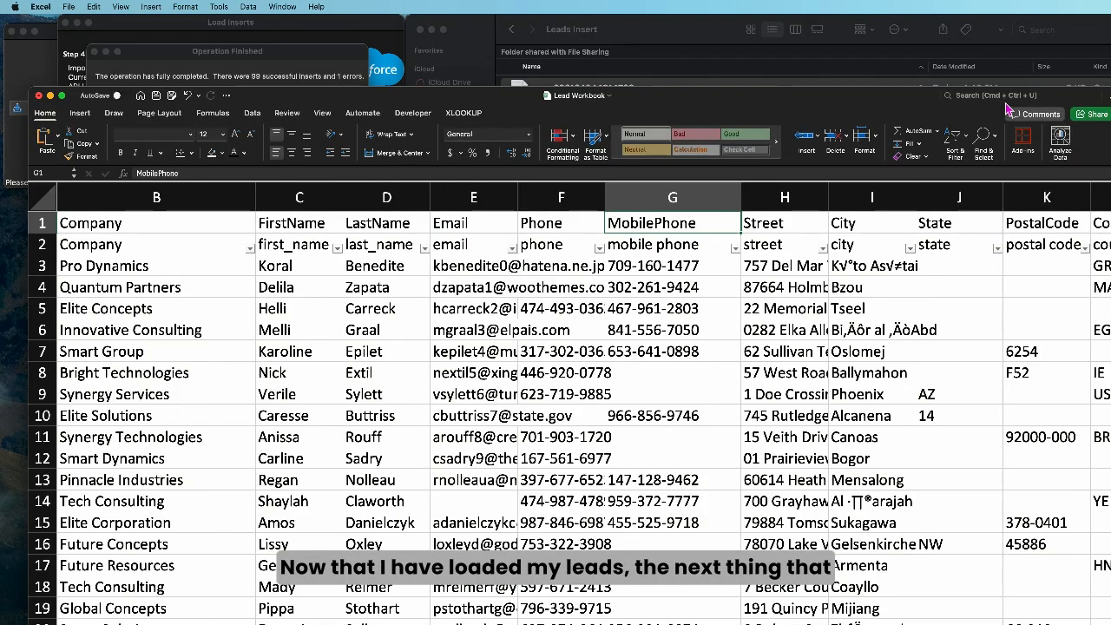
click(658, 45)
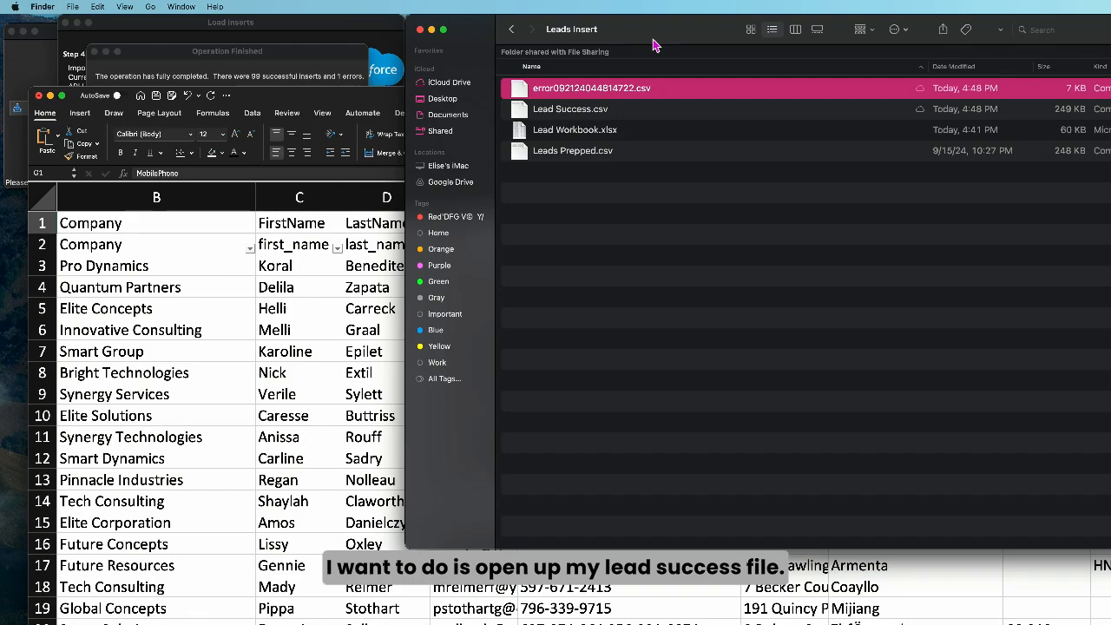
double_click(598, 110)
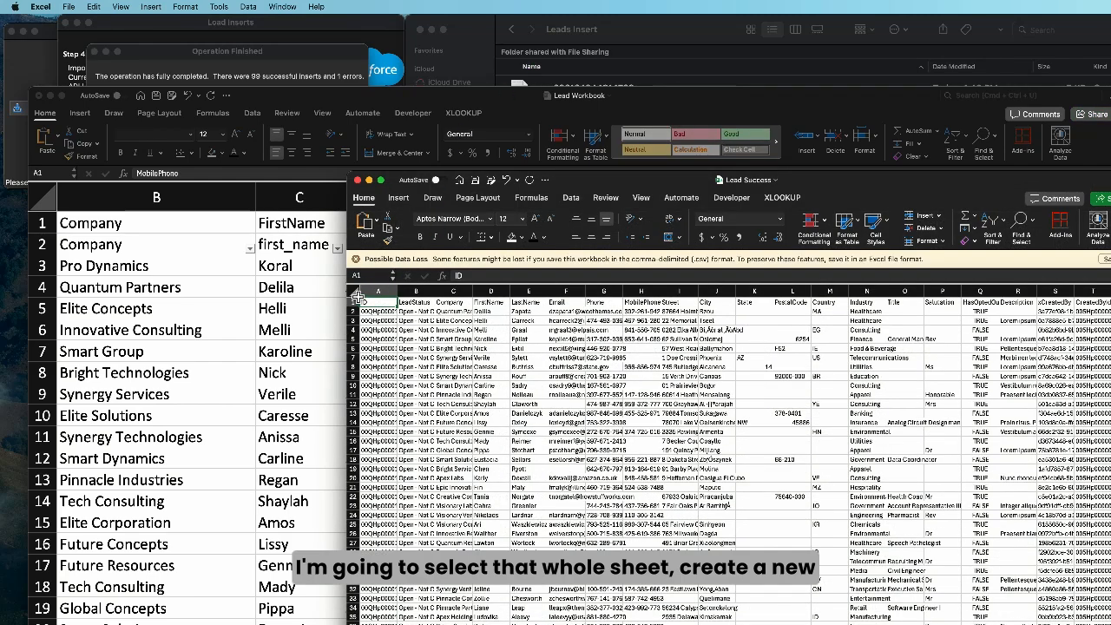
Copy the entire Lead Success sheet and paste it into a new sheet after Leads Map in Lead Workbook
click(360, 295)
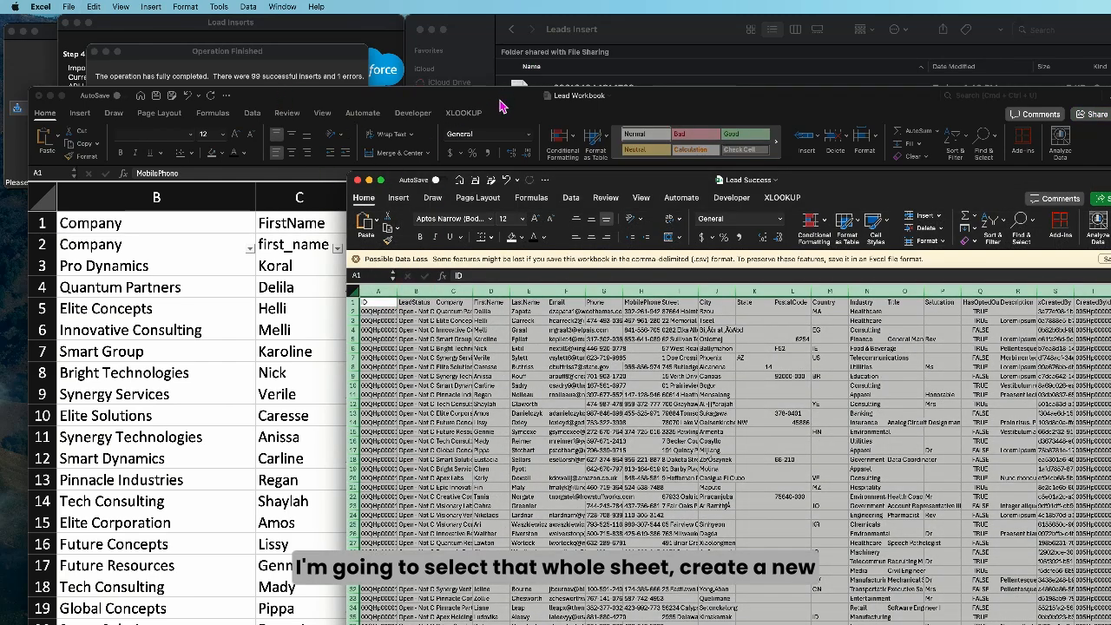
drag(499, 100, 474, 29)
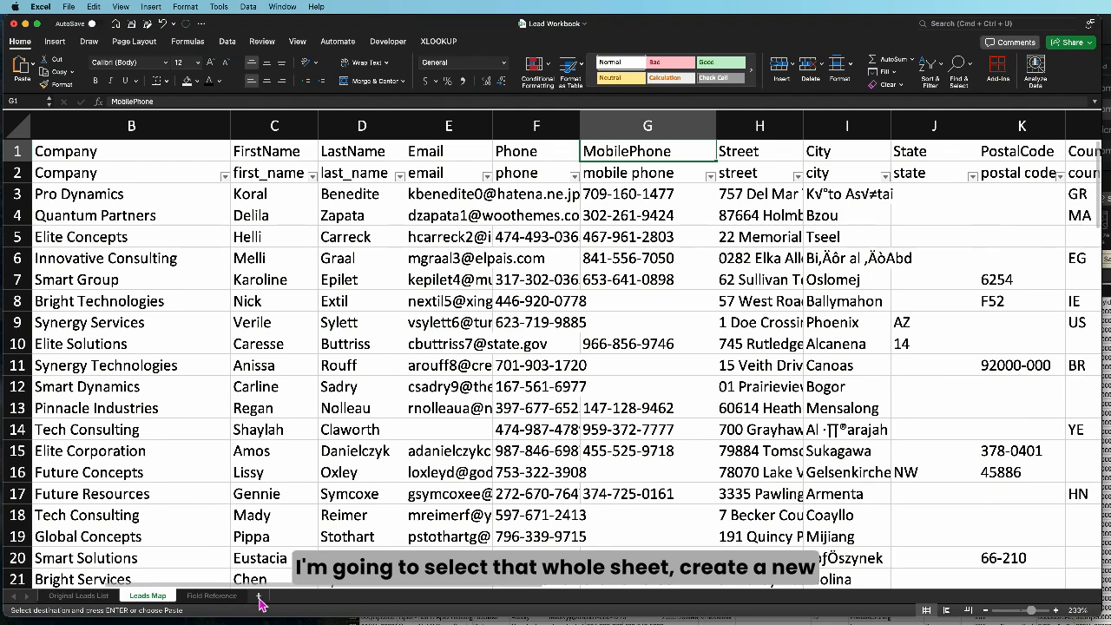
click(259, 597)
key(super+v)
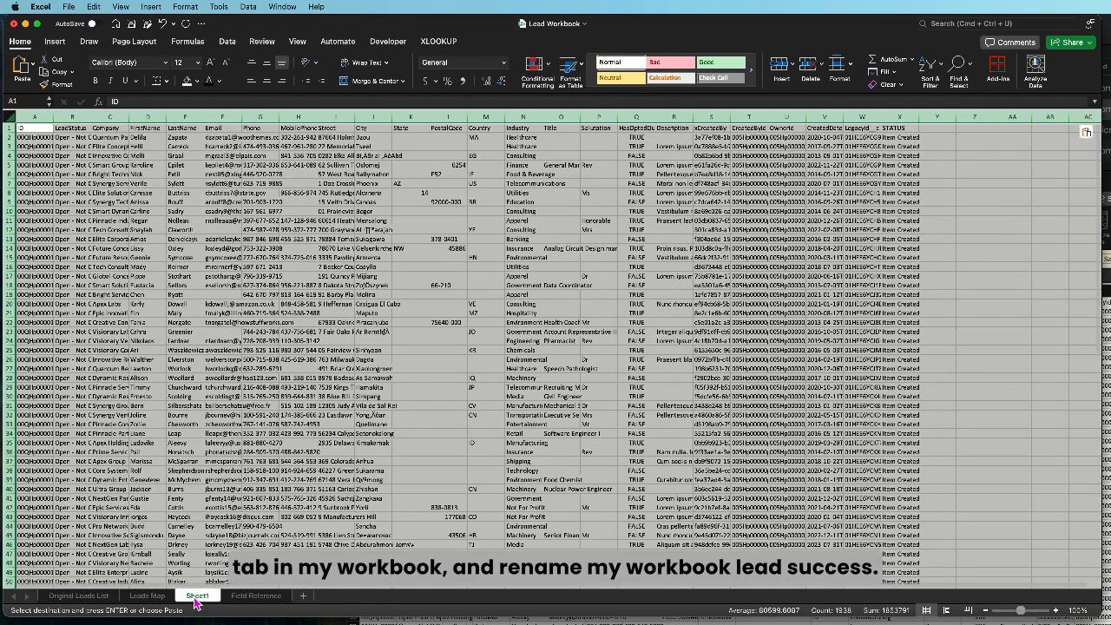
Rename the new sheet holding the pasted import results as Lead Success
right_click(198, 599)
click(219, 600)
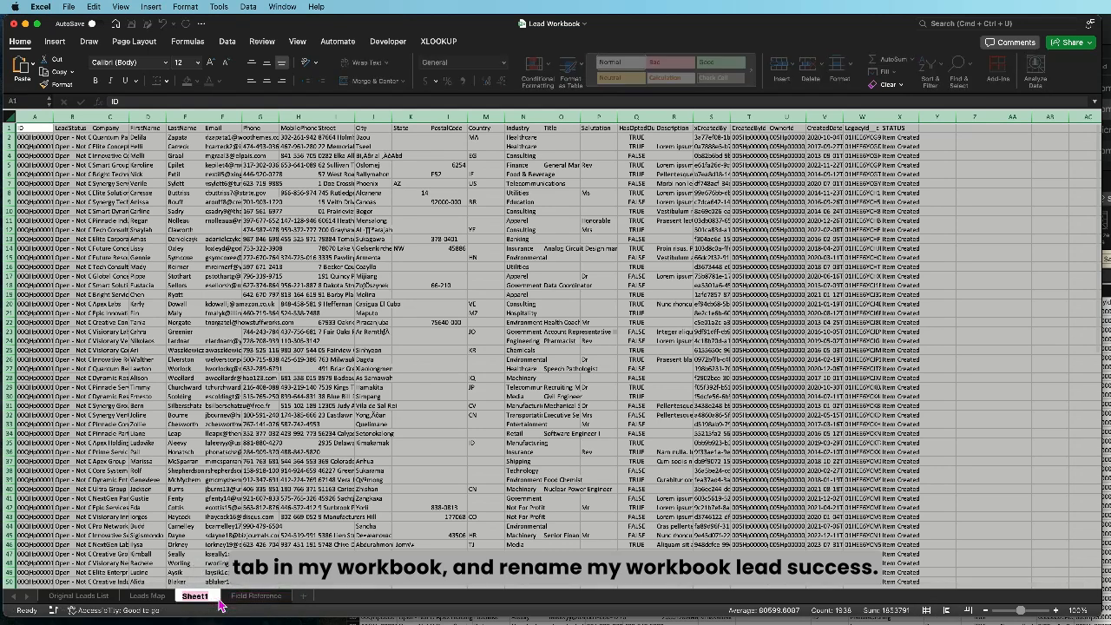
text(Lead Success)
key(Return)
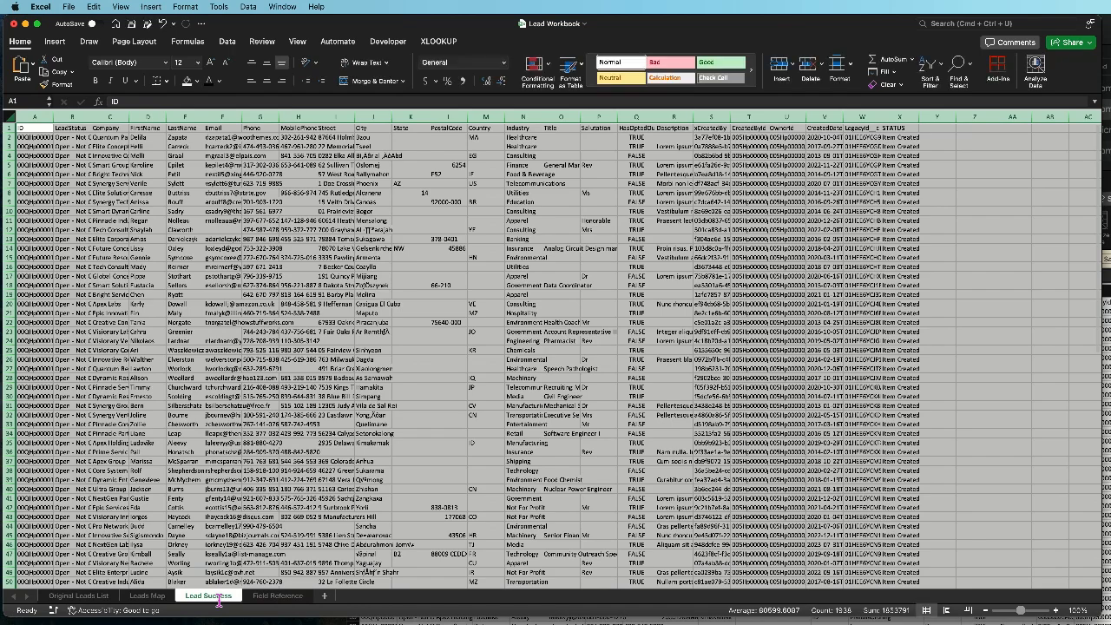
Add a blank sheet after Lead Success for the lead errors and switch between the two sheets to compare them
click(324, 596)
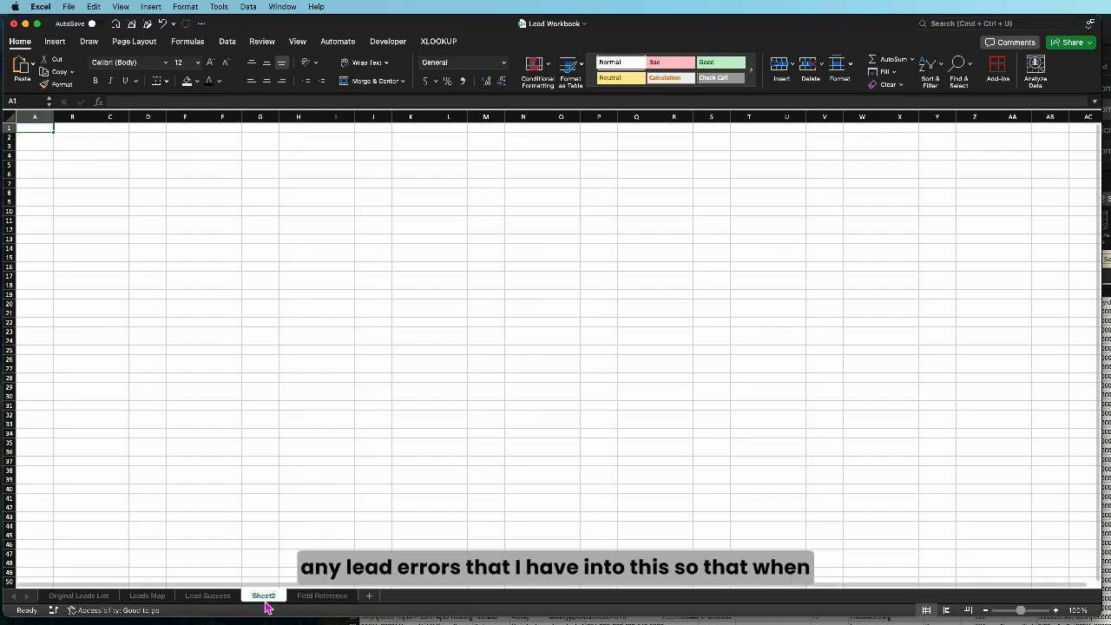
click(208, 597)
click(266, 599)
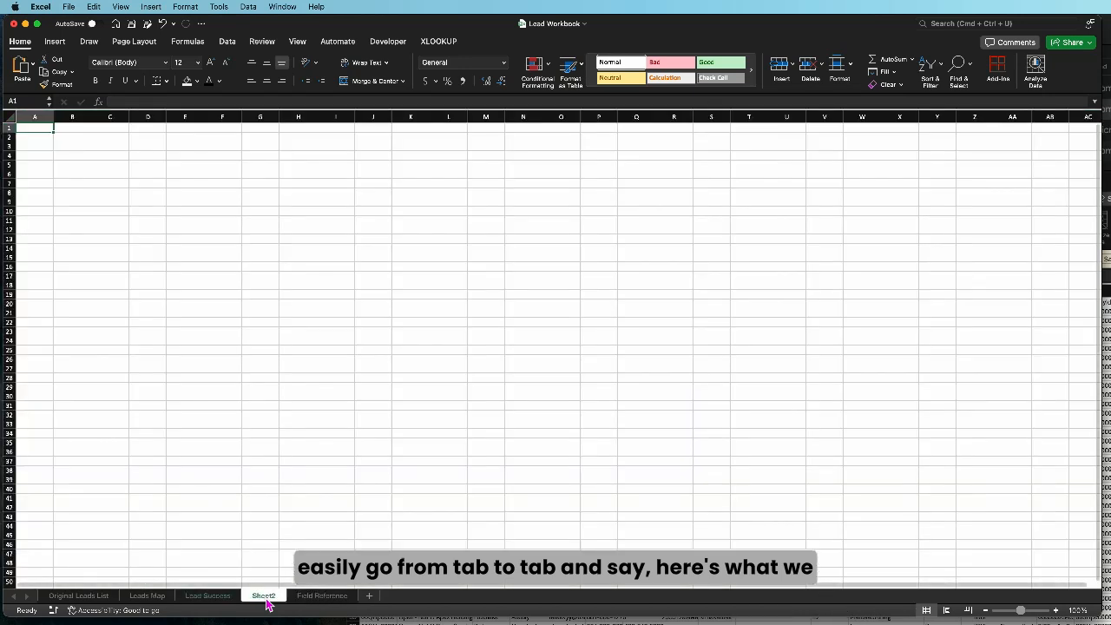
click(219, 601)
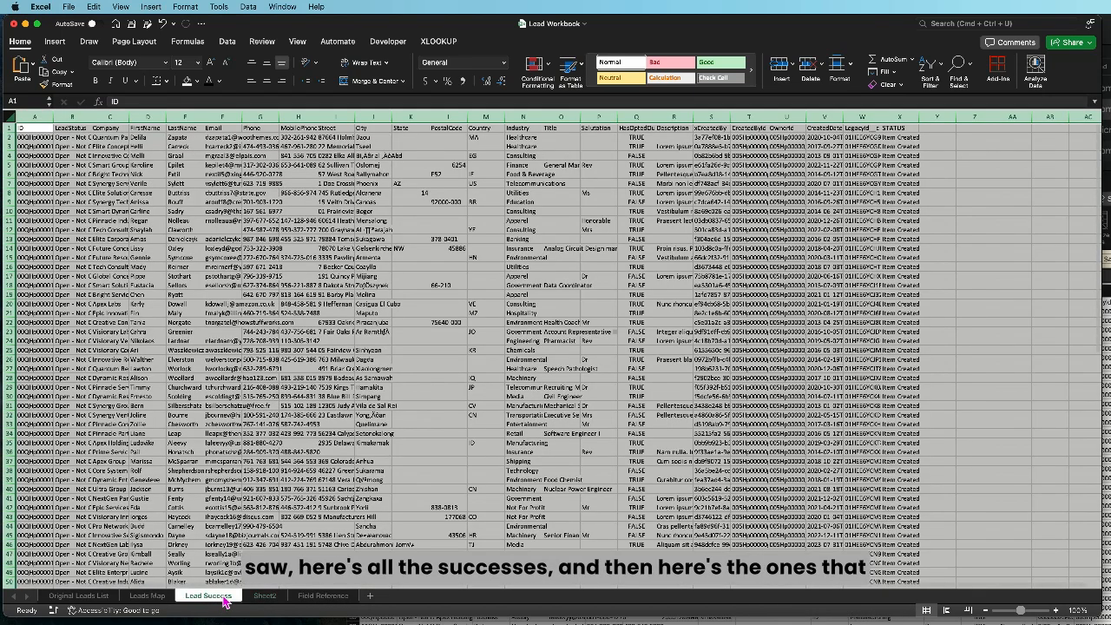
click(267, 600)
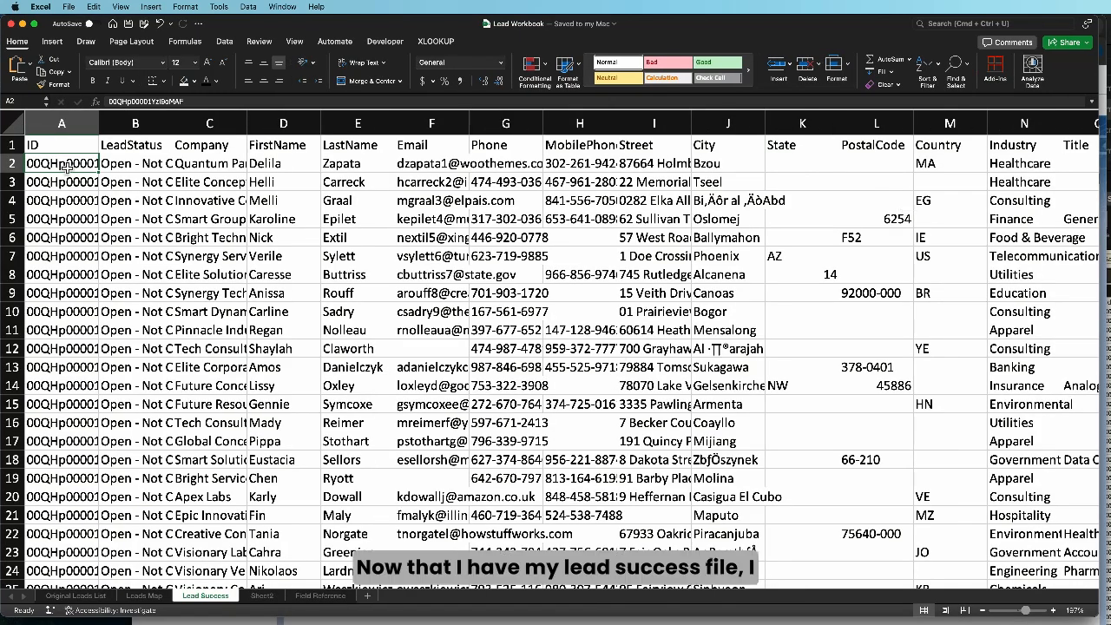
Fit the ID column's width to its contents on the Lead Success sheet and copy the record ID in cell A6
double_click(98, 124)
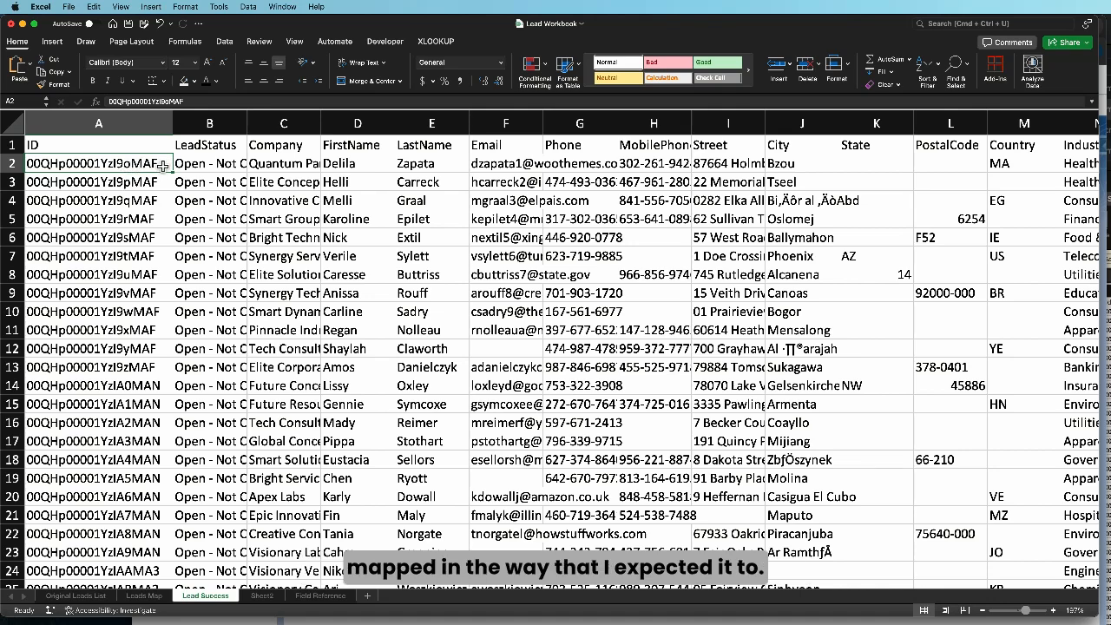
click(146, 238)
key(super+c)
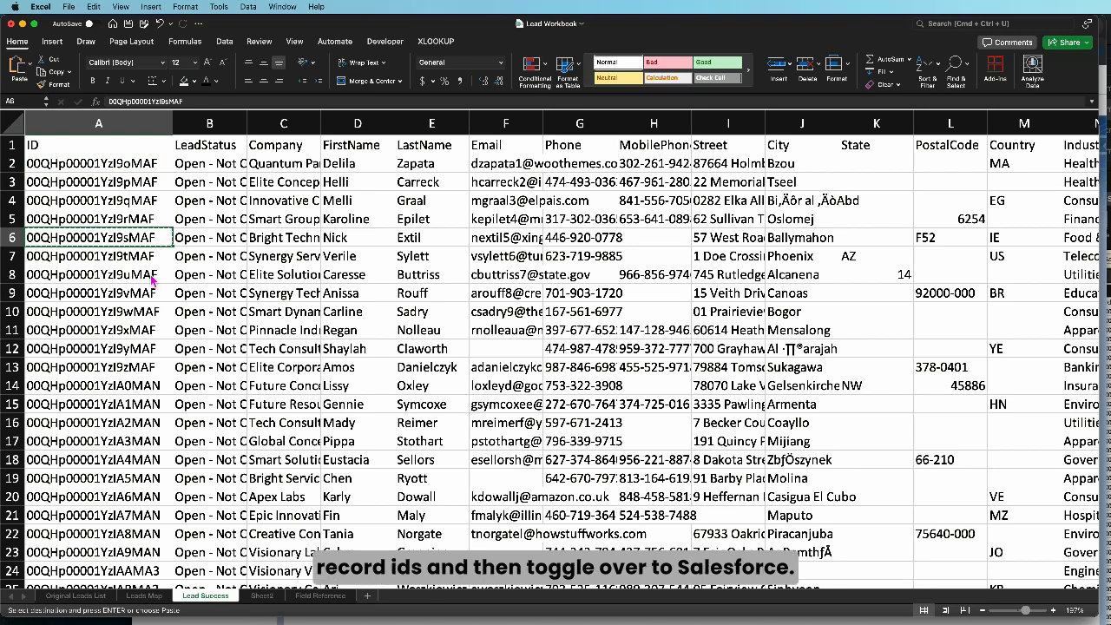
Switch to Salesforce in Chrome and open the Salesforce Masterclass app, searching the App Launcher for "sale"
click(1104, 47)
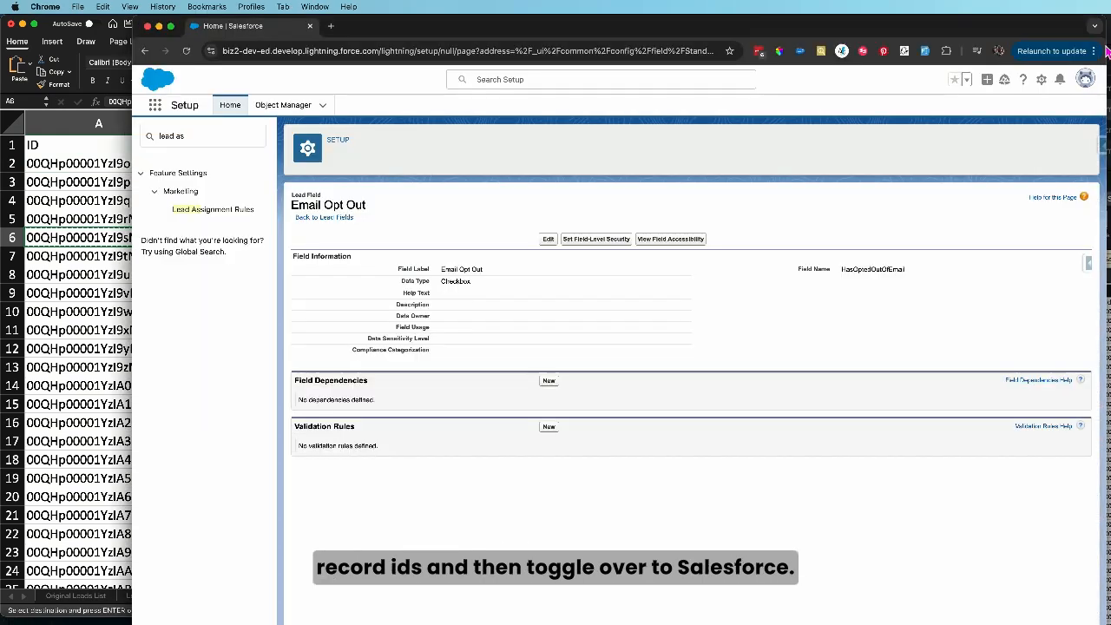
click(155, 106)
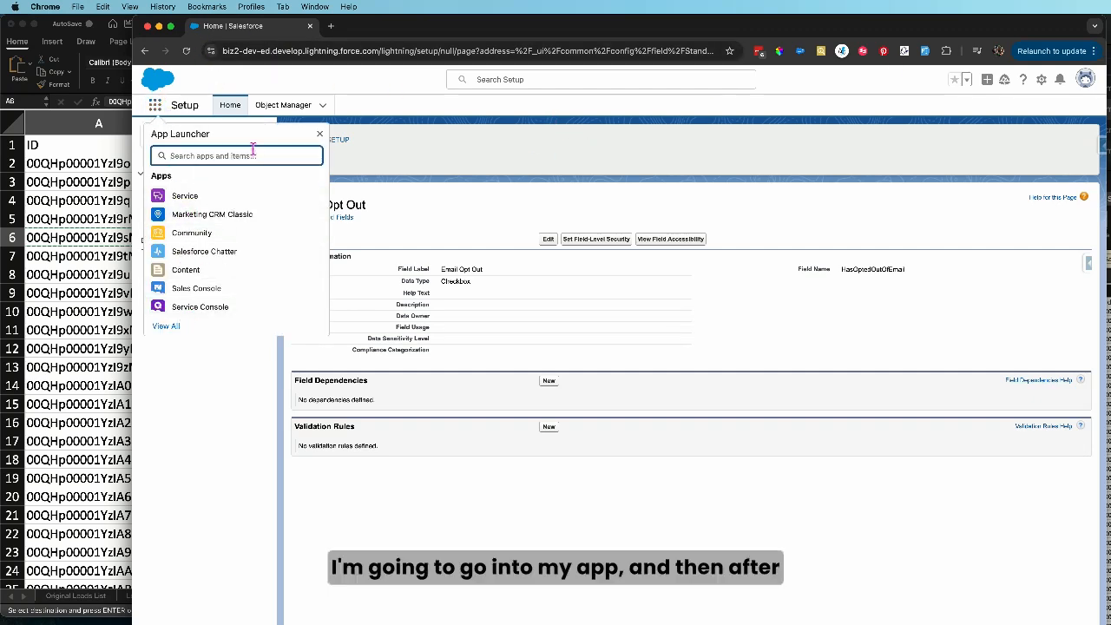
text(sale)
click(257, 271)
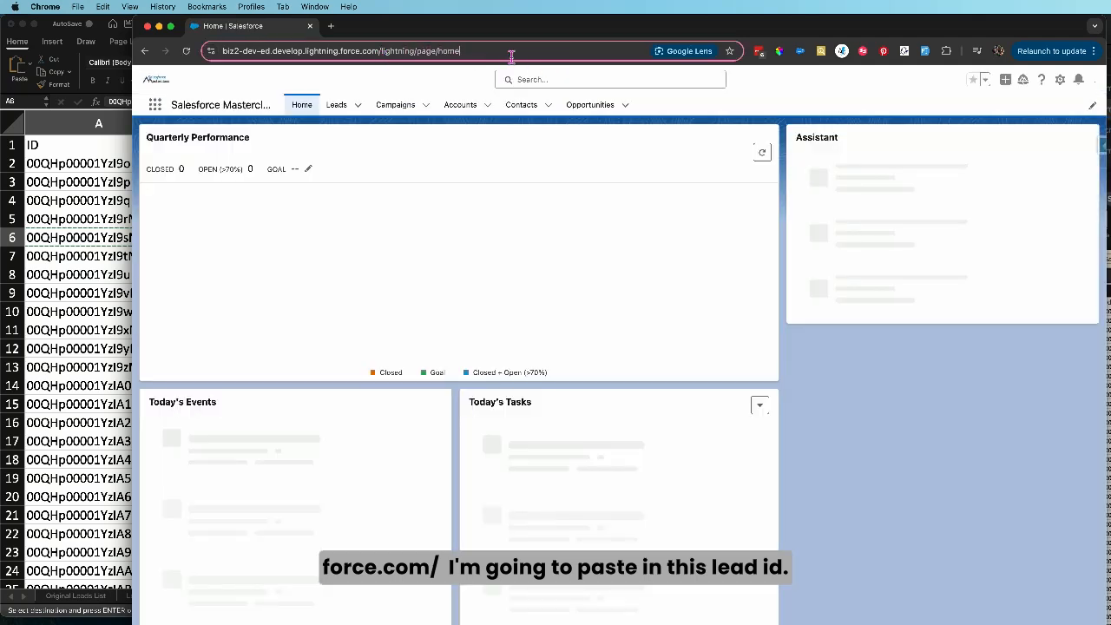
Open the lead's record by replacing the URL path after force.com/ with the copied record ID, and display its Details
drag(511, 56, 415, 55)
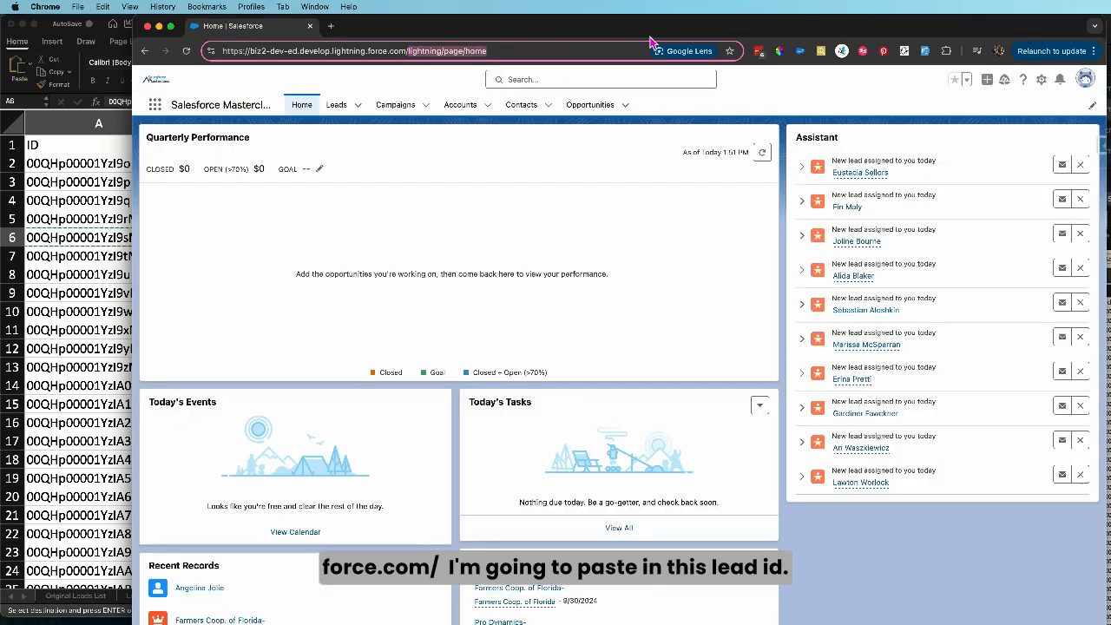
key(super+v)
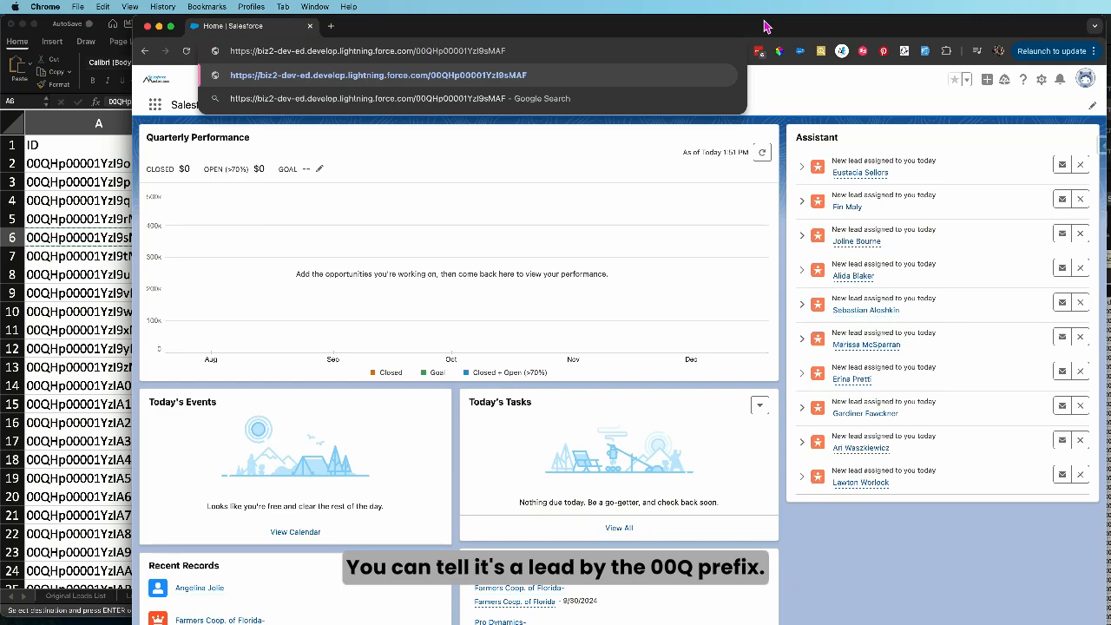
key(Return)
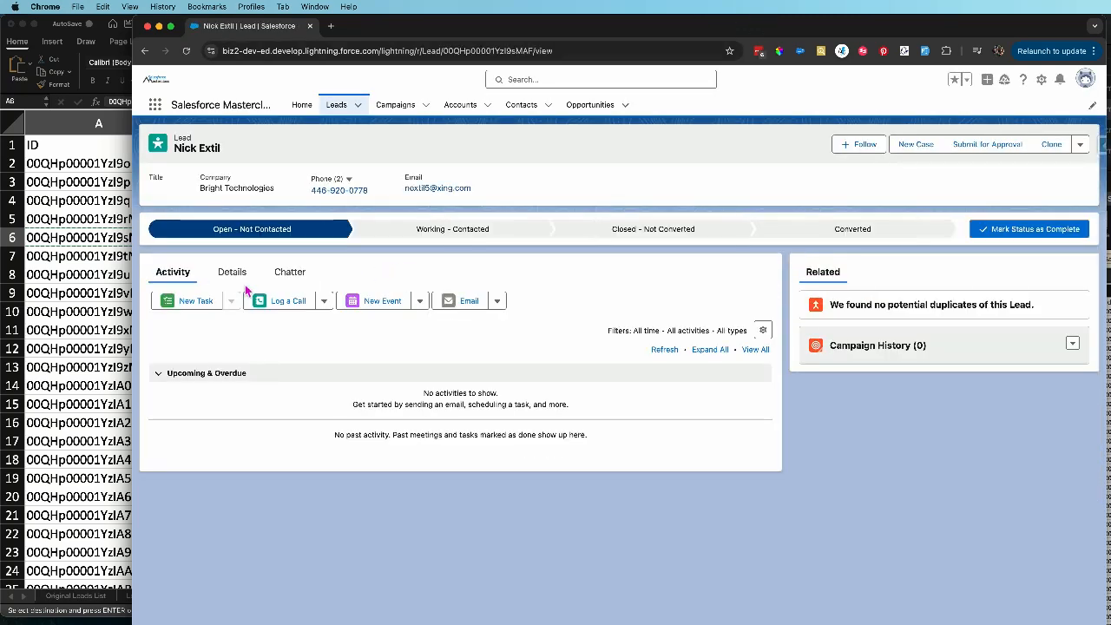
click(234, 274)
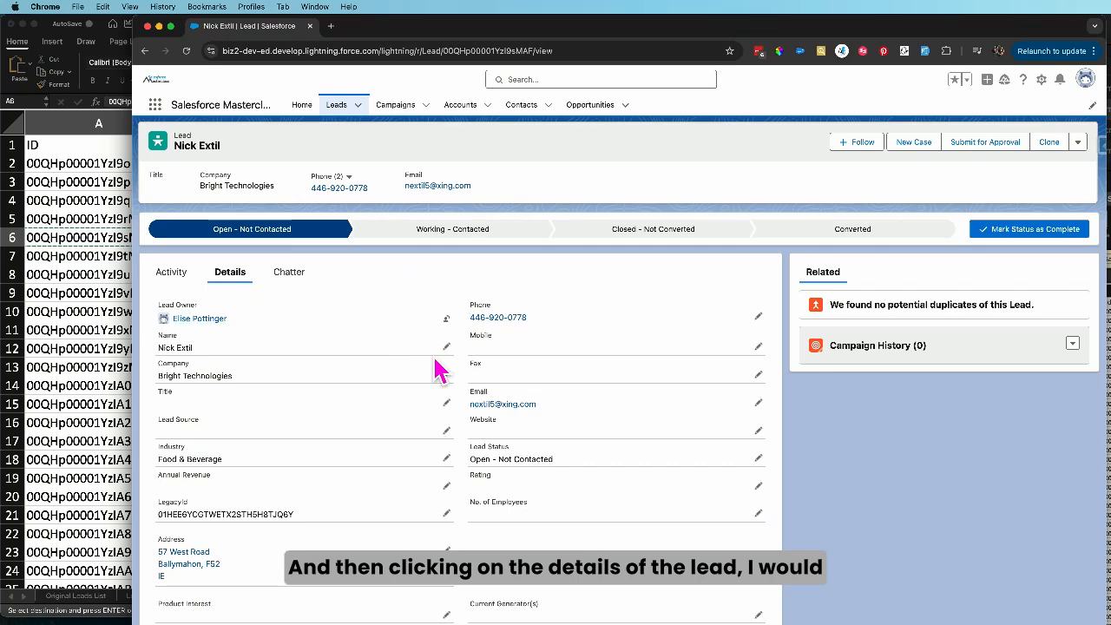
Return to Lead Workbook in Excel and check the row 6 field values against the lead's Salesforce details
click(49, 170)
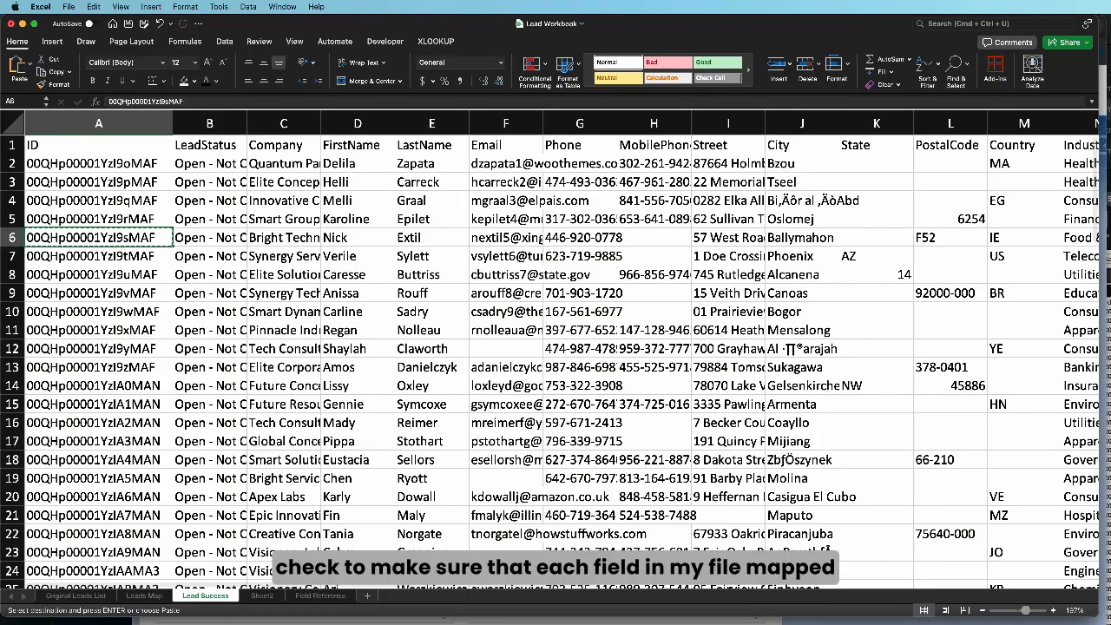
scroll(1050, 352, right, 10)
scroll(1017, 594, right, 2)
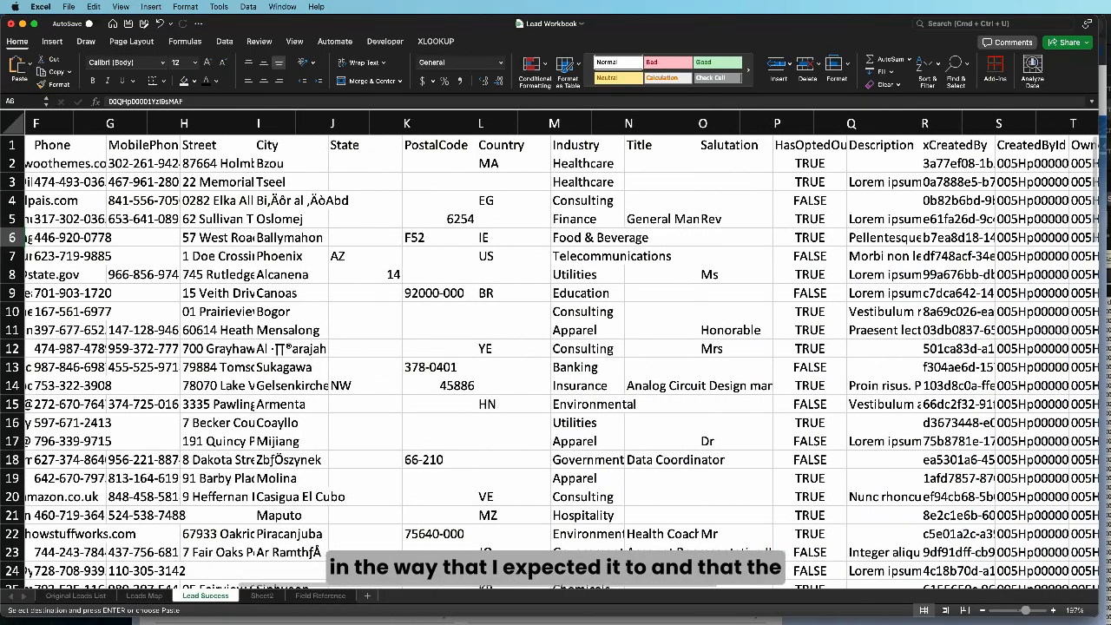